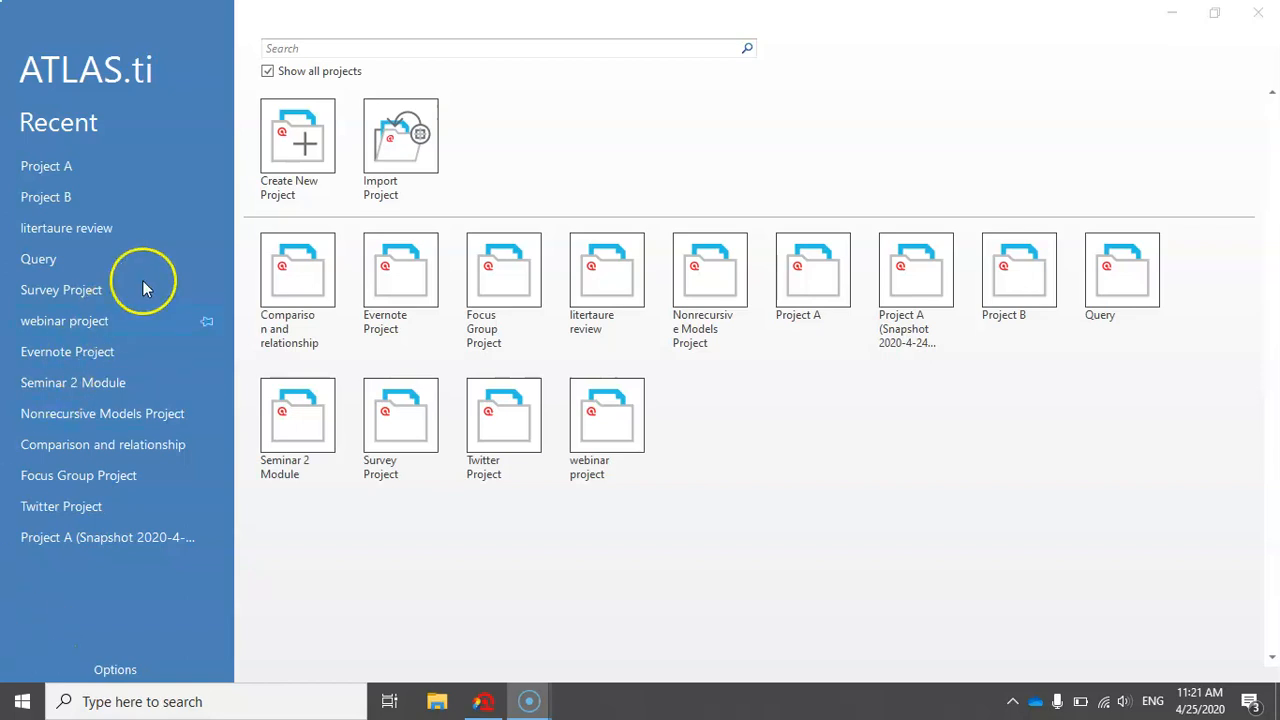
- Create a new empty project named "auto coding project"
{"action": "left_click", "coordinate": [278, 142]}
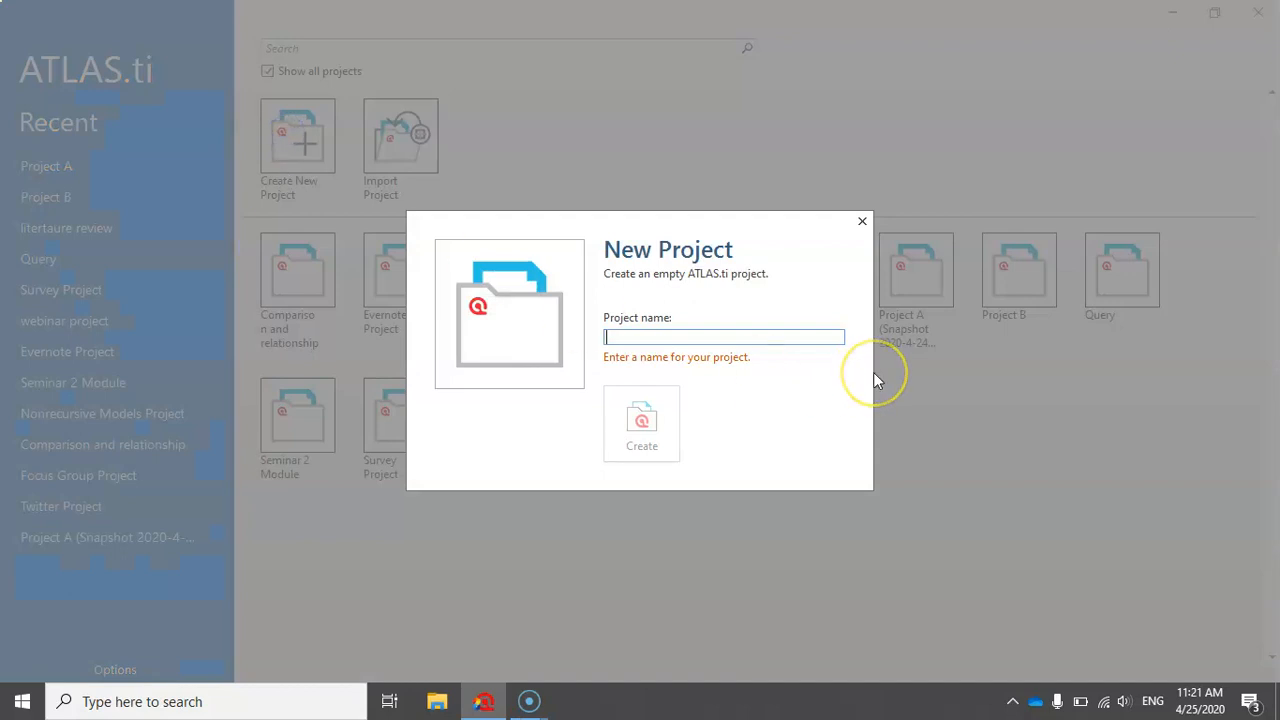
{"action": "type", "text": "auto coding project"}
{"action": "left_click", "coordinate": [641, 418]}
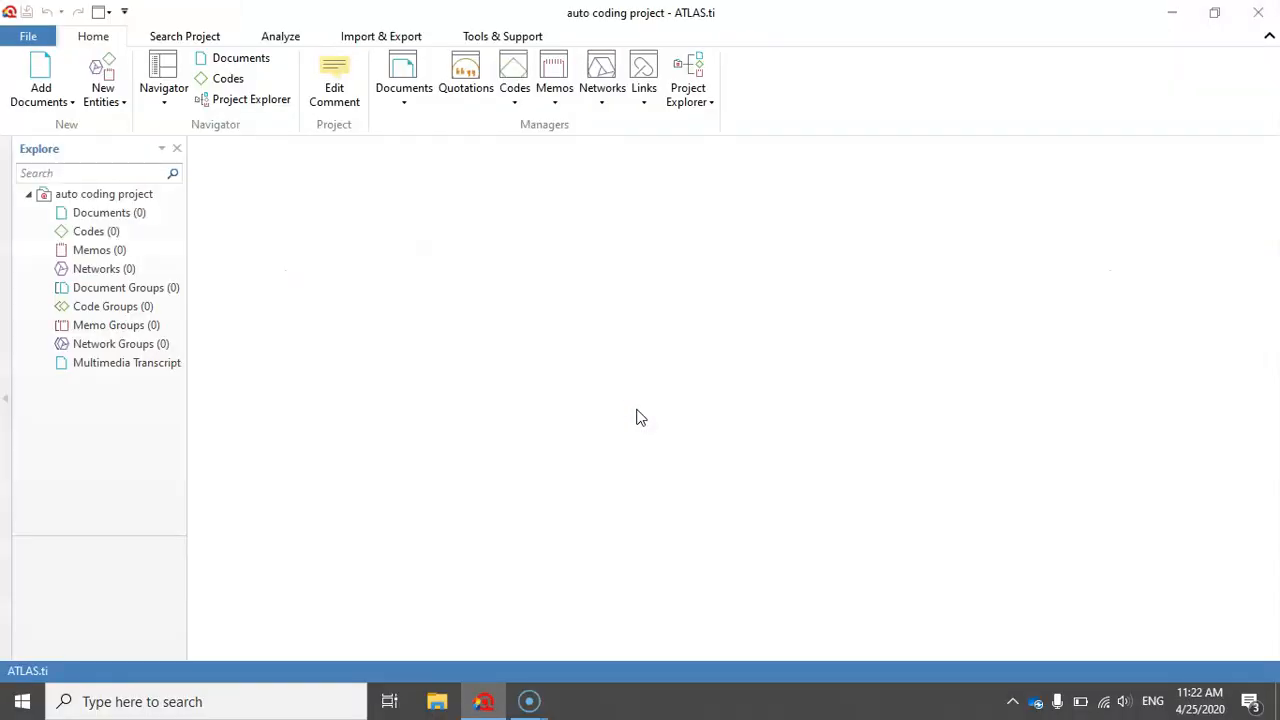
- Add "DOC file 1- Focus Group- Site A" and "DOC file 2- Mini project- Site B" from the Desktop folder "documents For ATLAS.ti" to the project
{"action": "left_click", "coordinate": [35, 80]}
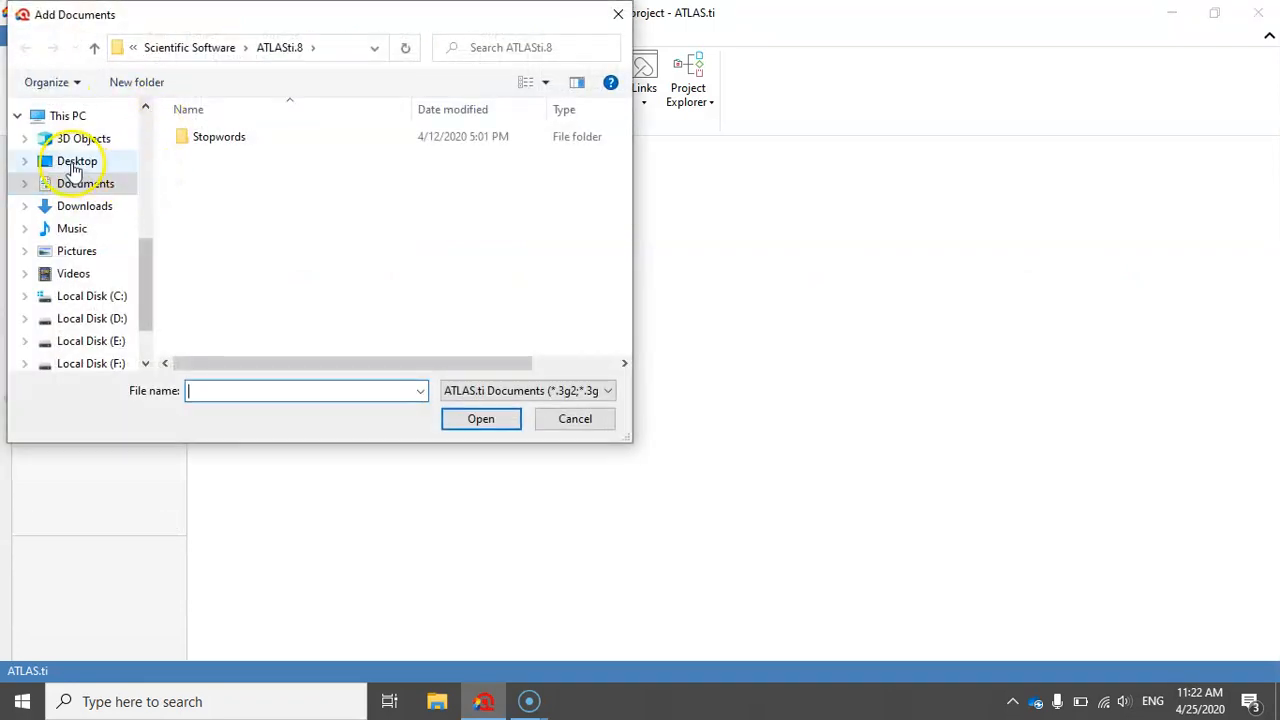
{"action": "left_click", "coordinate": [75, 165]}
{"action": "double_click", "coordinate": [315, 153]}
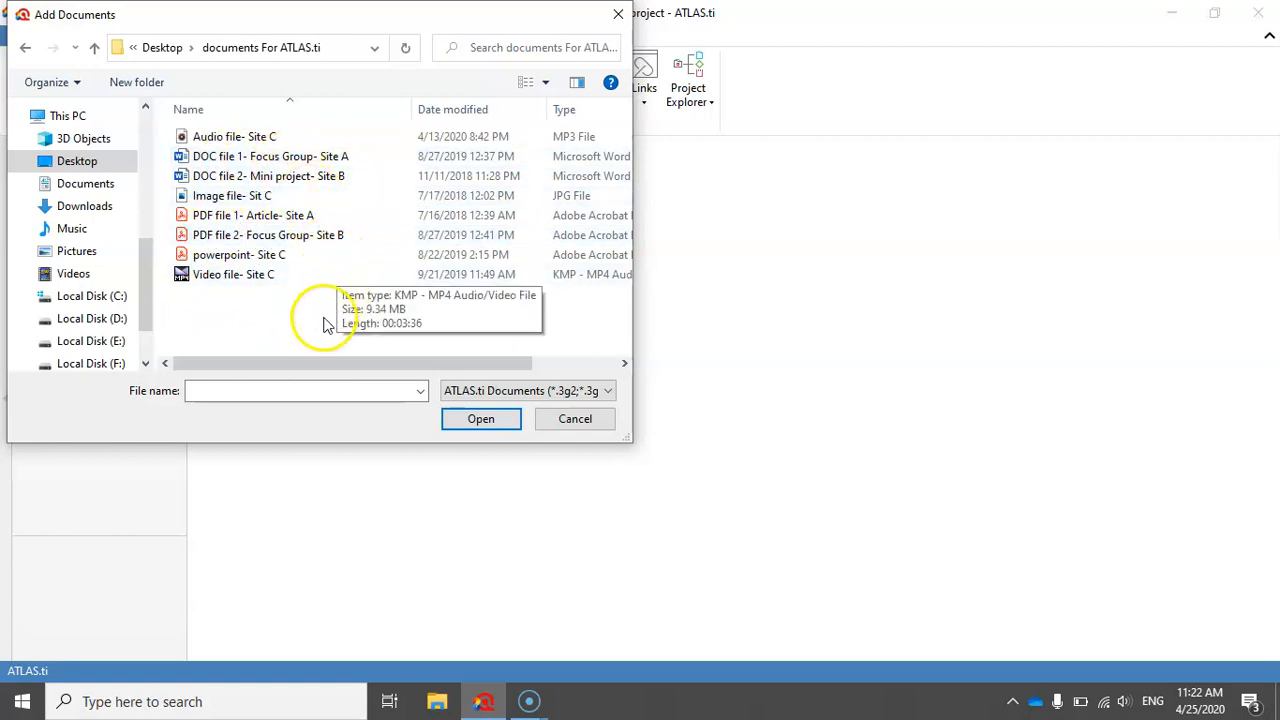
{"action": "left_click", "coordinate": [243, 163]}
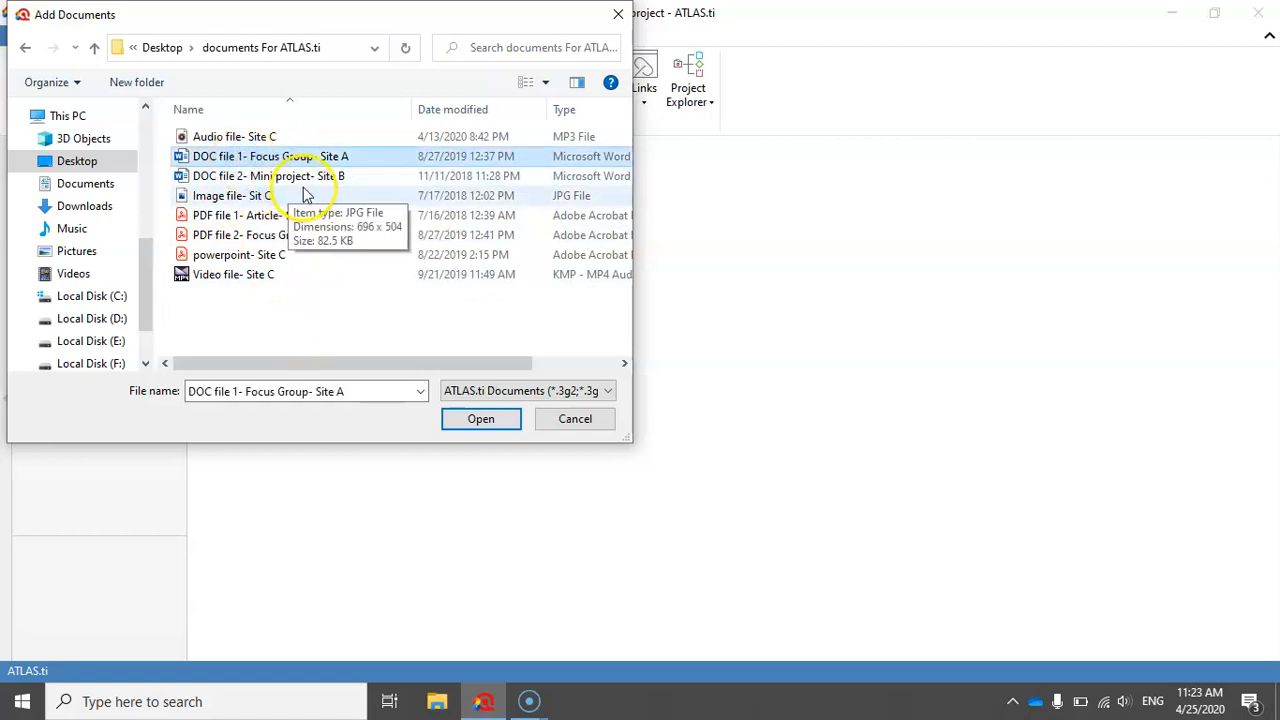
{"action": "left_click", "coordinate": [229, 177], "text": "ctrl"}
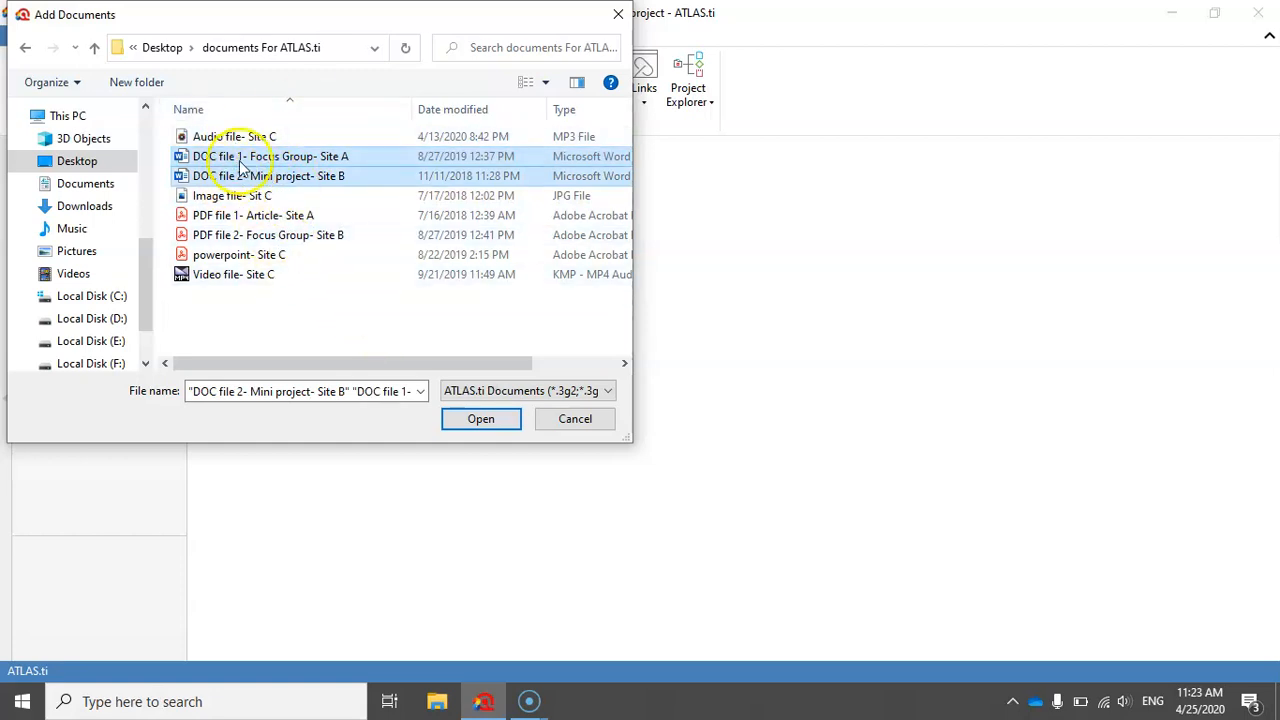
{"action": "left_click", "coordinate": [488, 421]}
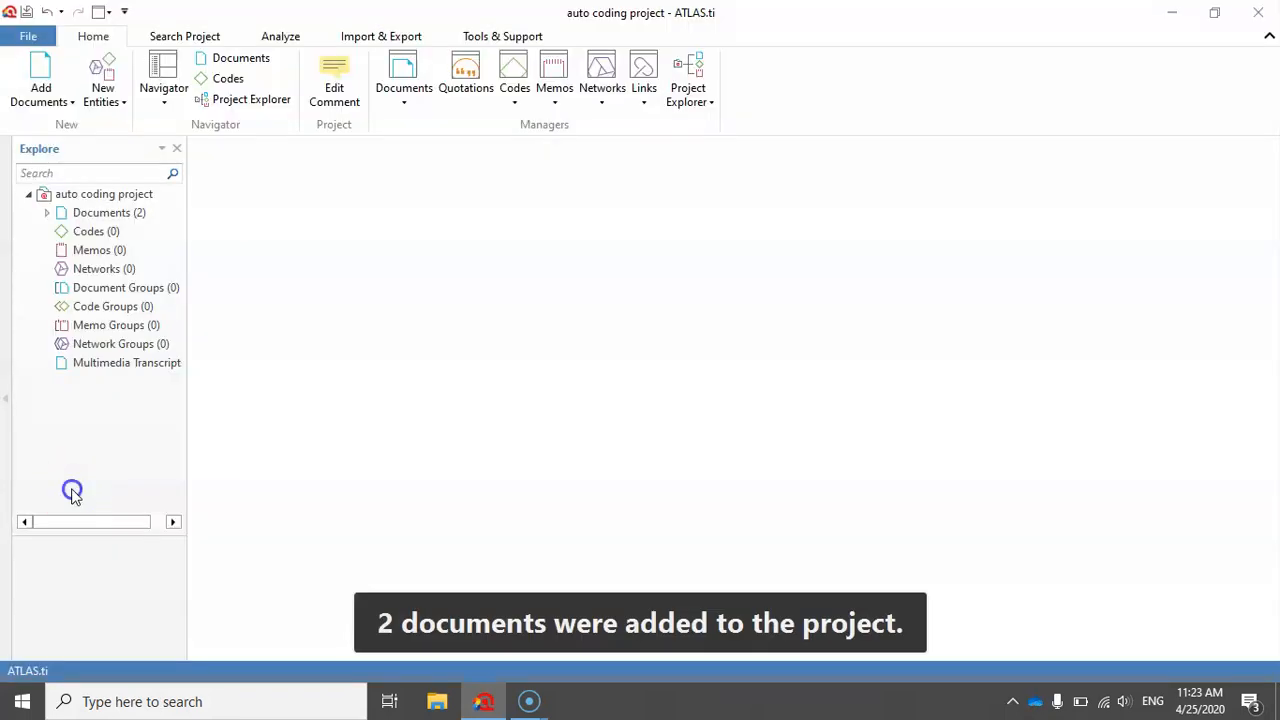
- Expand the project's document list, view DOC file 1 and close it again
{"action": "left_click", "coordinate": [48, 214]}
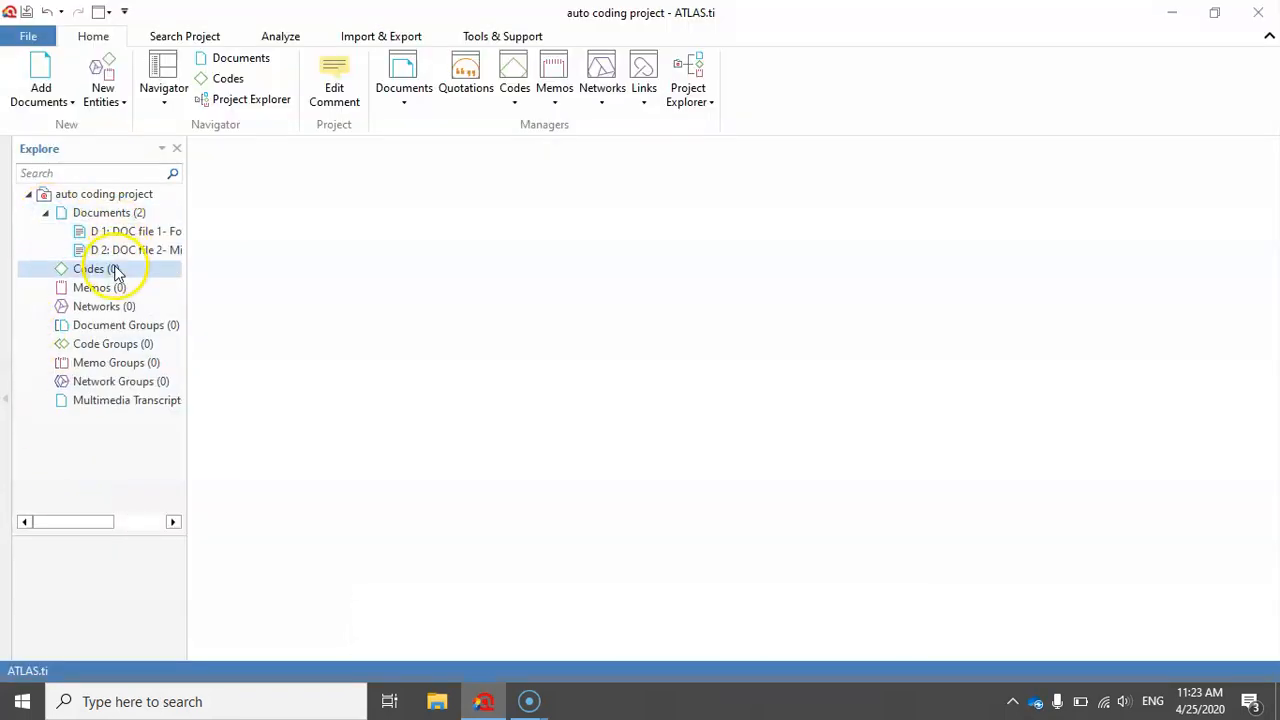
{"action": "left_click", "coordinate": [110, 231]}
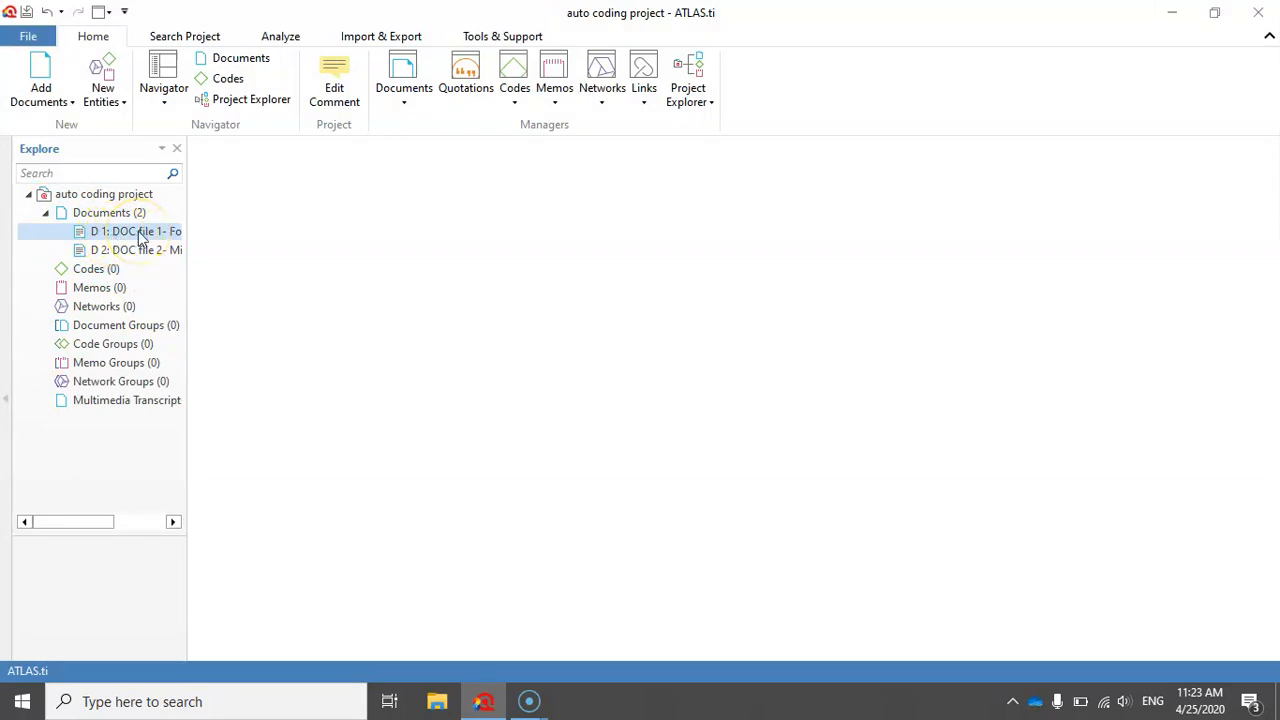
{"action": "left_click", "coordinate": [127, 238]}
{"action": "right_click", "coordinate": [127, 238]}
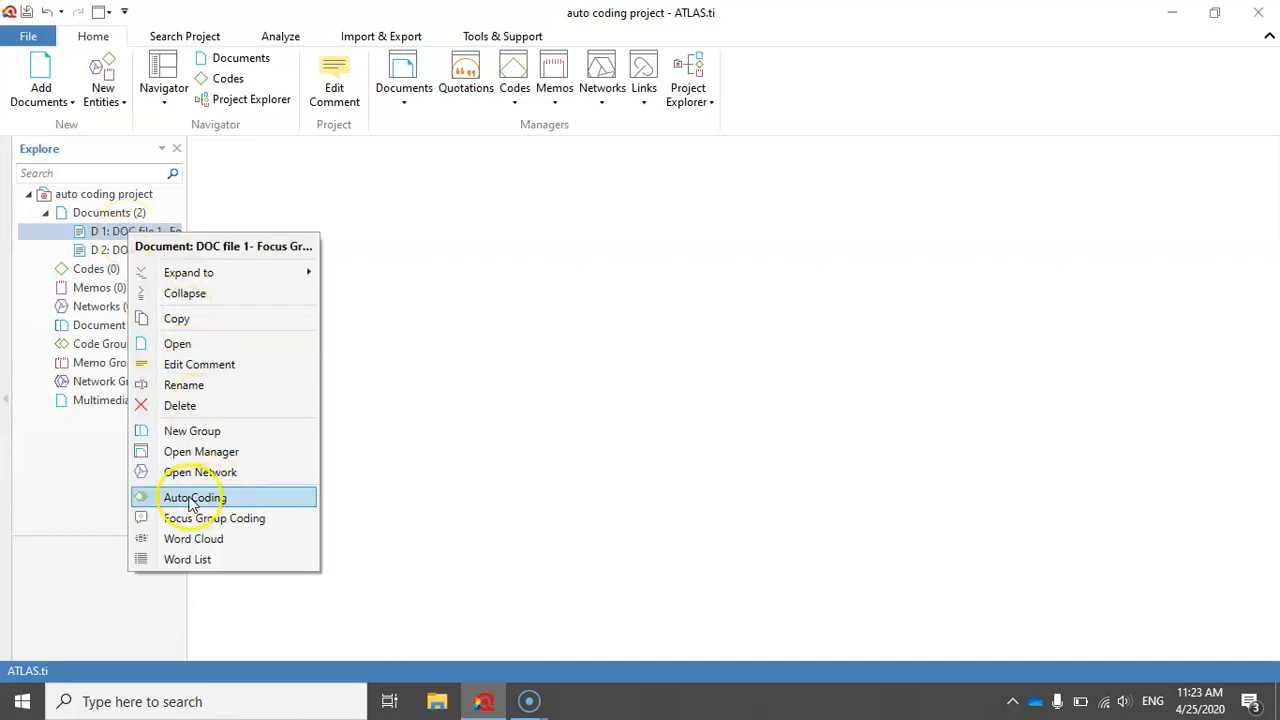
{"action": "left_click", "coordinate": [192, 498]}
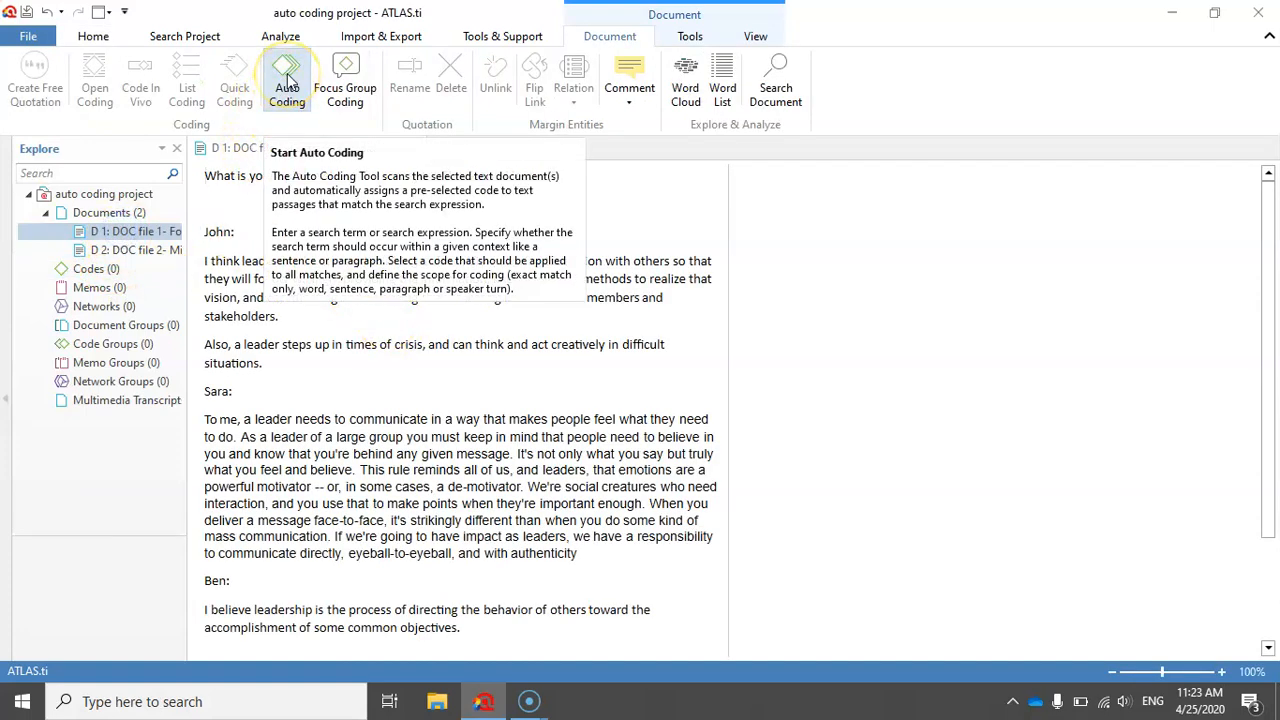
{"action": "left_click", "coordinate": [414, 148]}
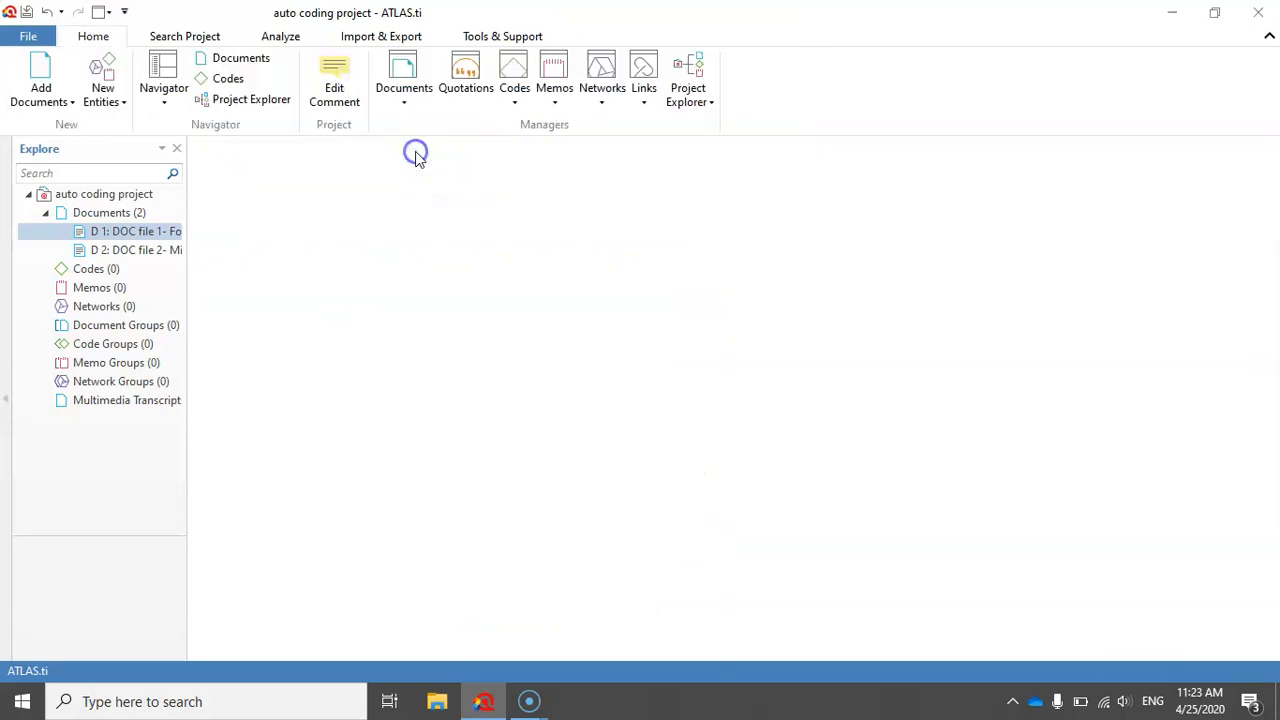
- Select both project documents together and open Auto Coding for them
{"action": "left_click", "coordinate": [128, 252], "text": "shift"}
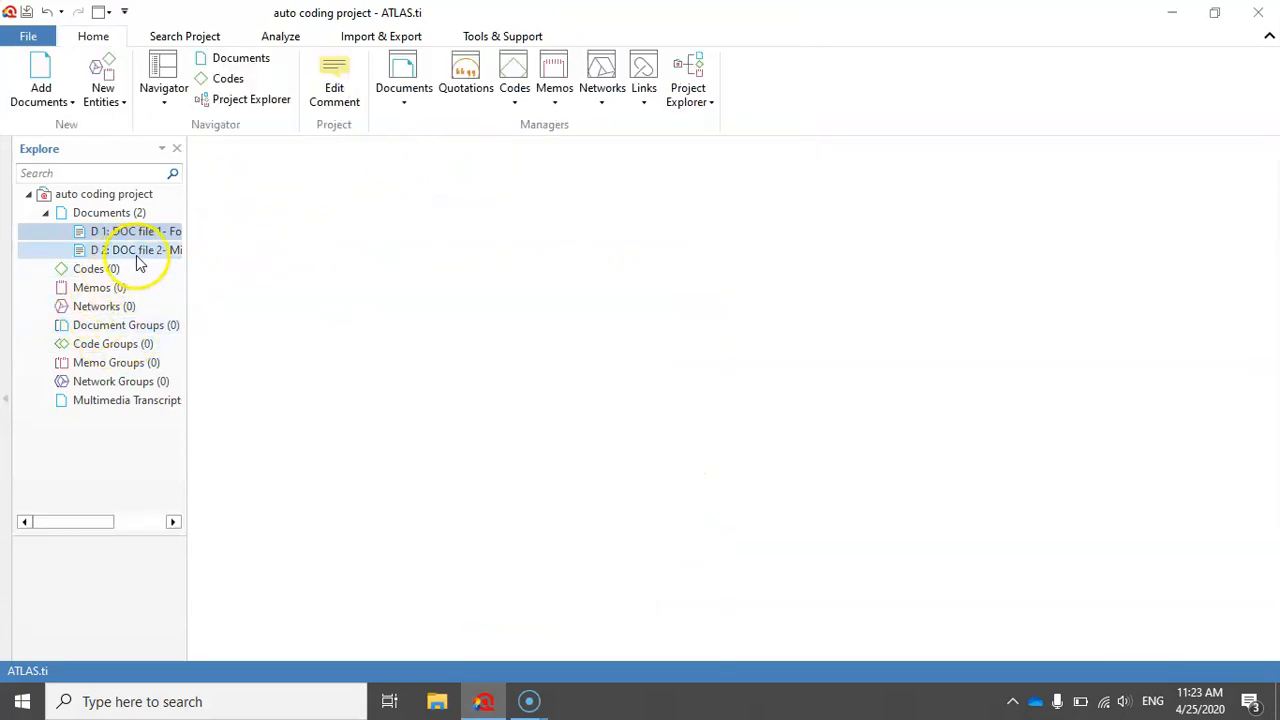
{"action": "left_click", "coordinate": [148, 233]}
{"action": "left_click", "coordinate": [143, 251], "text": "shift"}
{"action": "left_click", "coordinate": [148, 233]}
{"action": "left_click", "coordinate": [160, 255], "text": "shift"}
{"action": "left_click", "coordinate": [148, 233]}
{"action": "left_click", "coordinate": [135, 255], "text": "shift"}
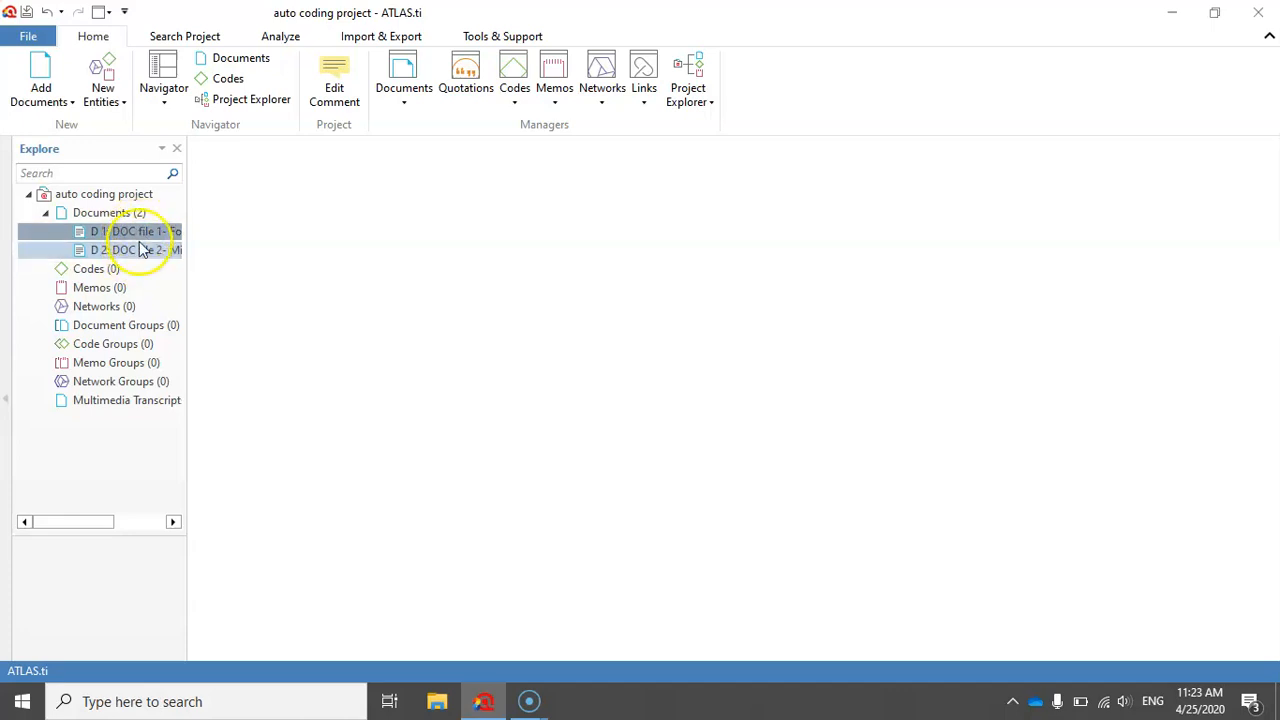
{"action": "left_click", "coordinate": [147, 272], "text": "shift"}
{"action": "left_click", "coordinate": [134, 236], "text": "shift"}
{"action": "right_click", "coordinate": [133, 232]}
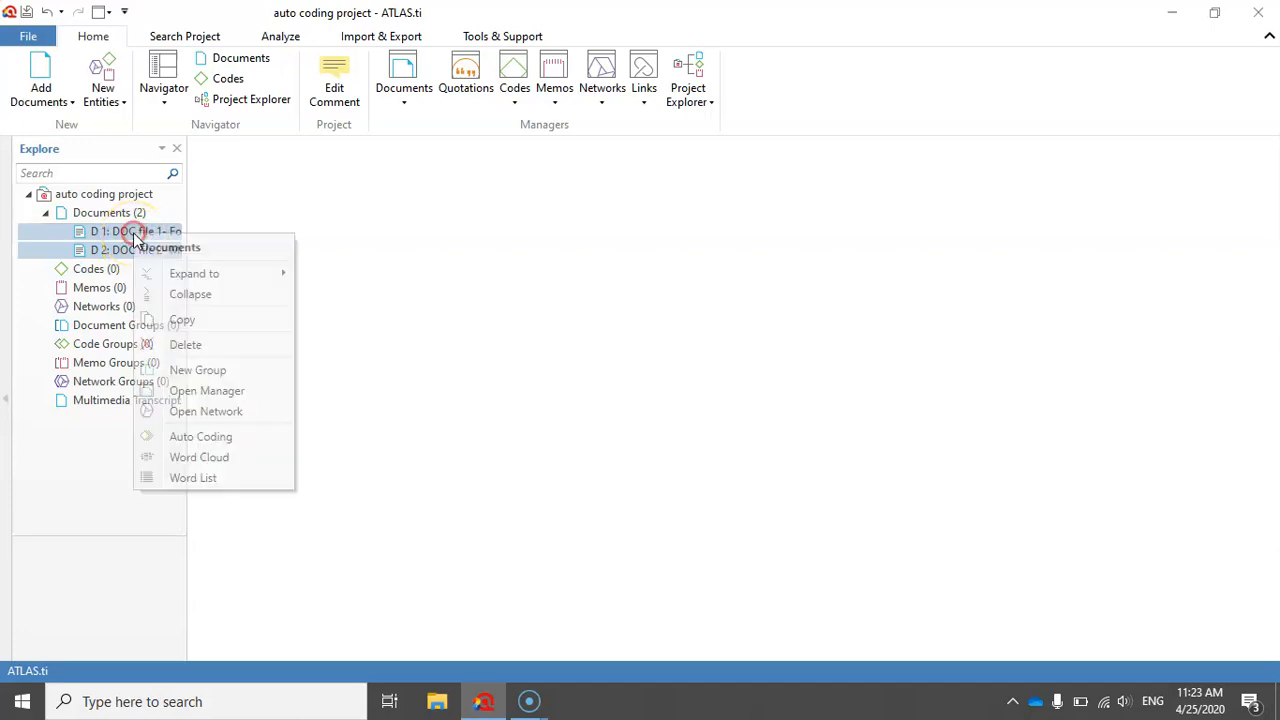
{"action": "left_click", "coordinate": [203, 438]}
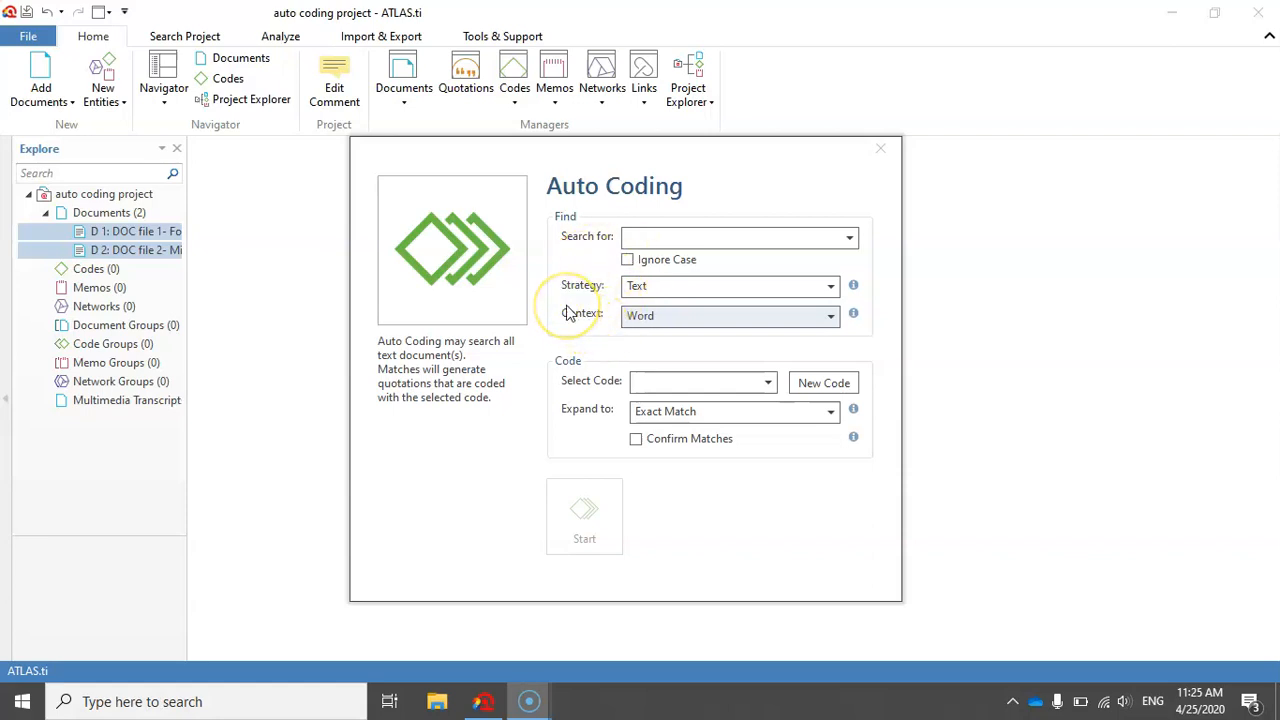
- Set the auto coding search term to "leader" and ignore case
{"action": "left_click", "coordinate": [645, 237]}
{"action": "type", "text": "leader"}
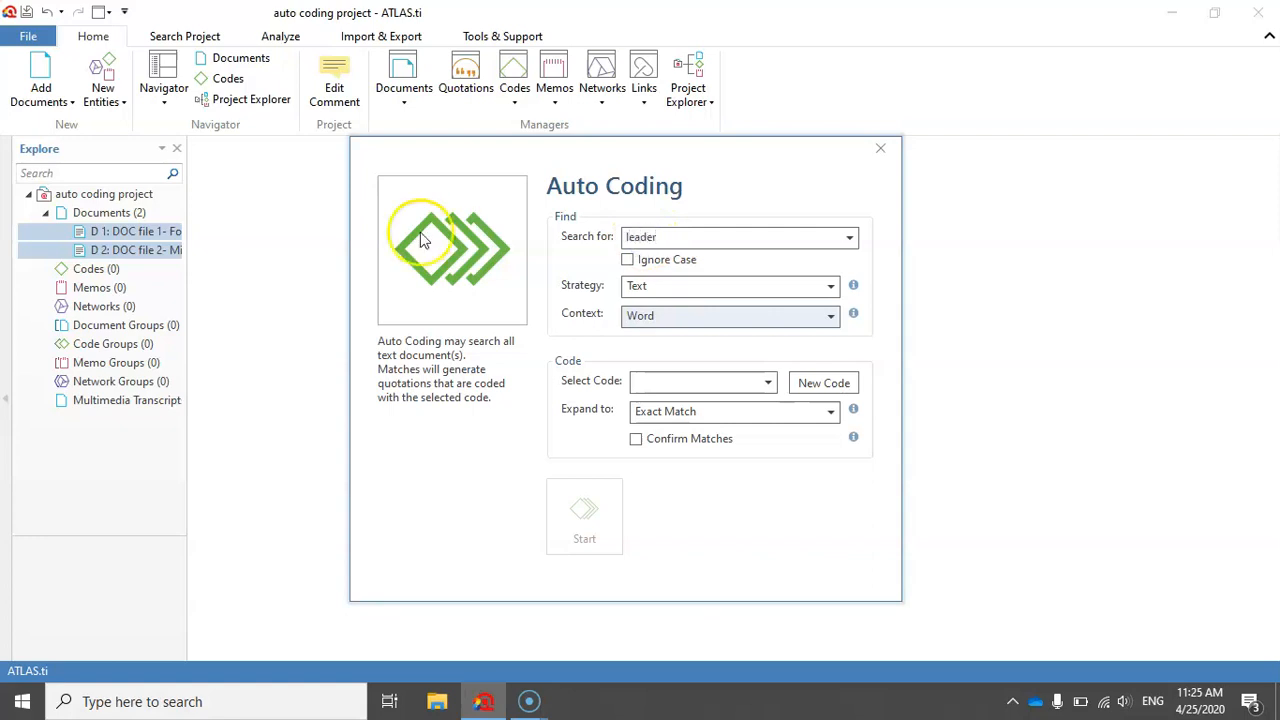
{"action": "left_click", "coordinate": [627, 260]}
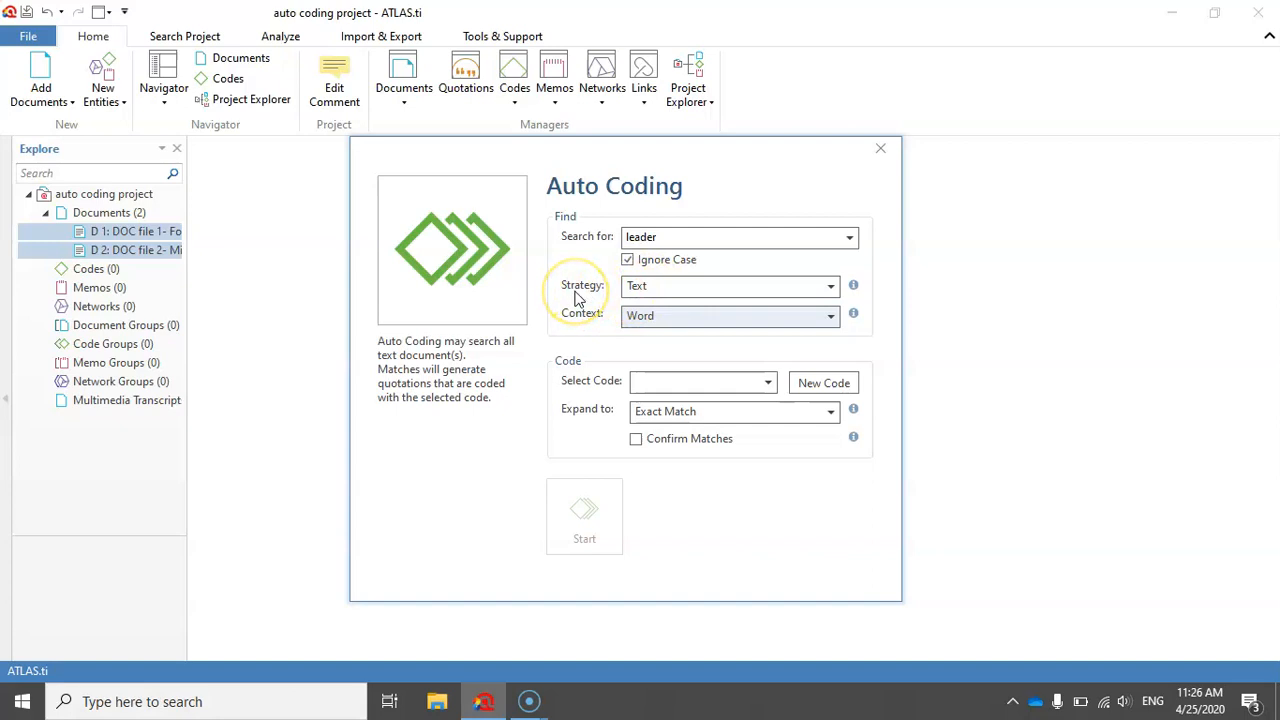
- Try the Word search strategy and return it to Text
{"action": "left_click", "coordinate": [662, 286]}
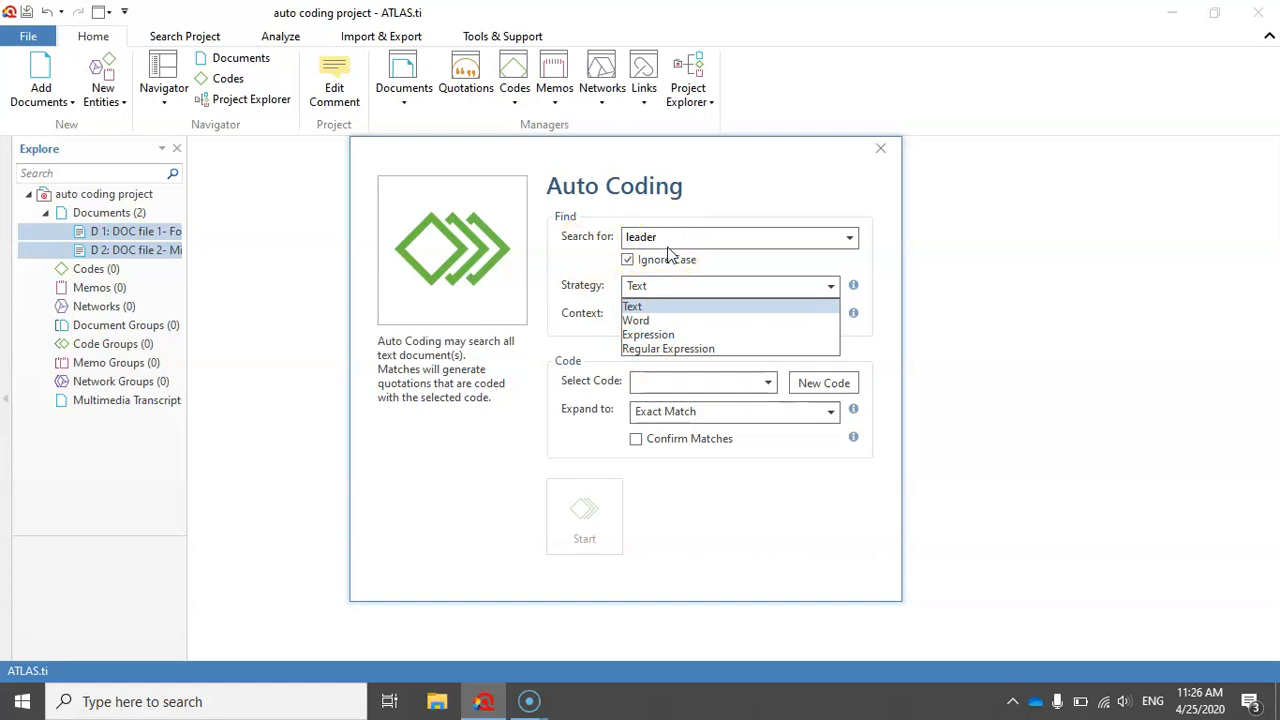
{"action": "left_click", "coordinate": [627, 260]}
{"action": "left_click", "coordinate": [627, 260]}
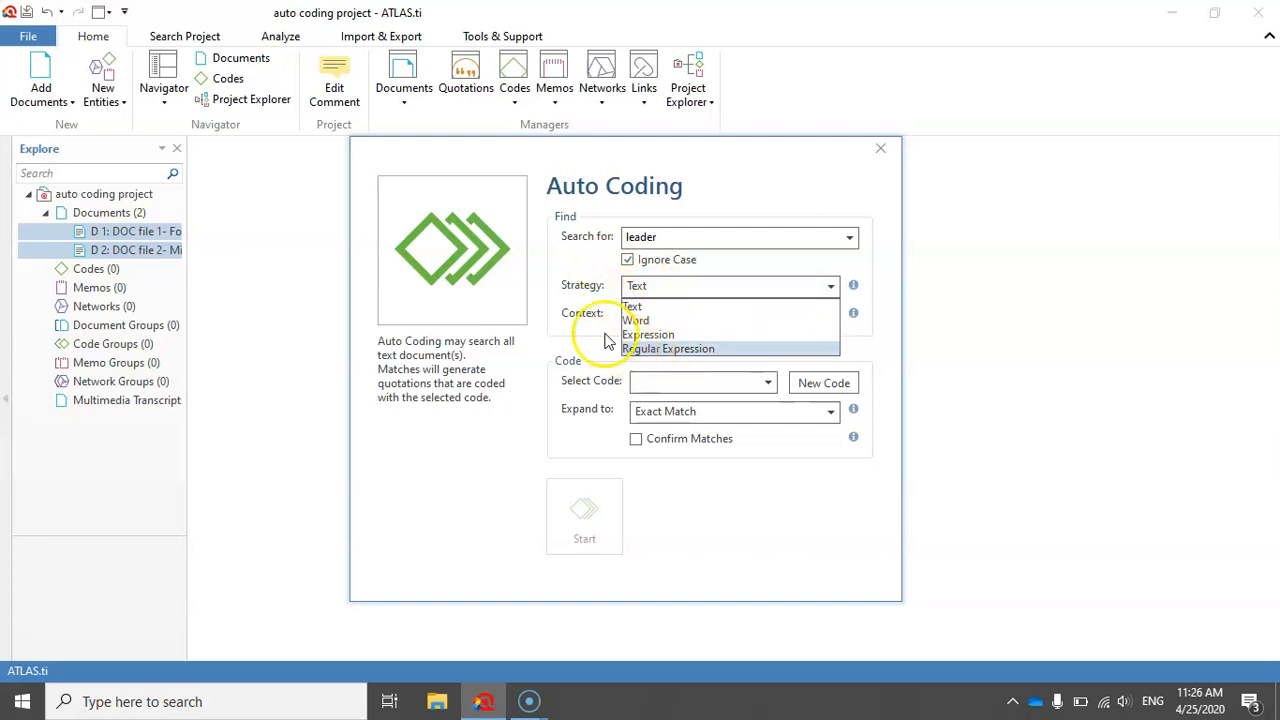
{"action": "left_click", "coordinate": [643, 308]}
{"action": "left_click", "coordinate": [646, 286]}
{"action": "left_click", "coordinate": [645, 320]}
{"action": "left_click", "coordinate": [652, 285]}
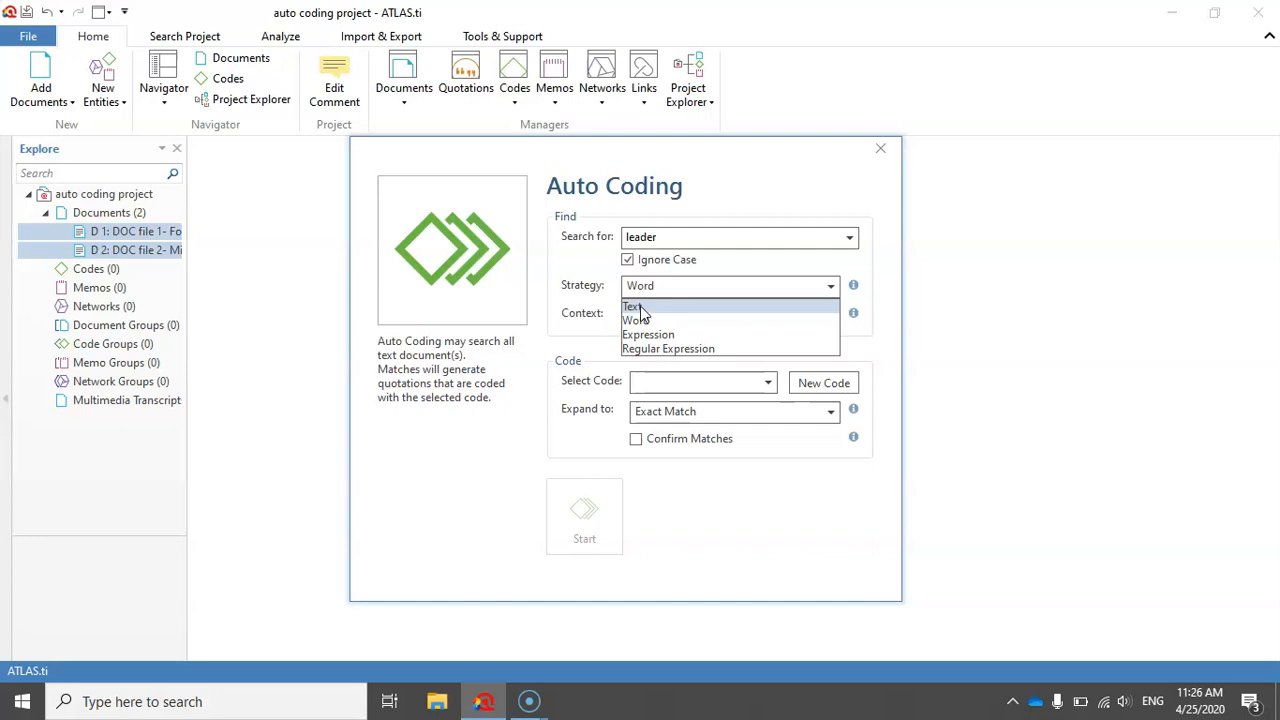
{"action": "left_click", "coordinate": [638, 307]}
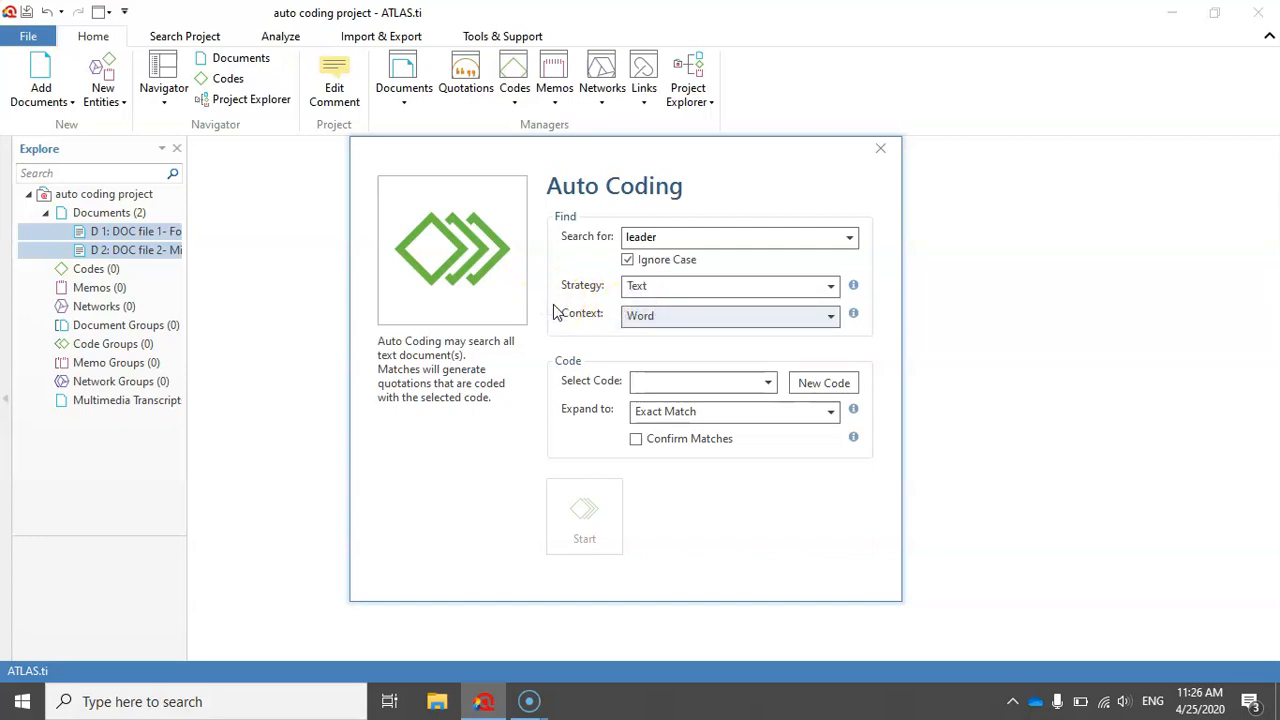
- Set the search strategy to Word and check the context options, keeping Word as the context
{"action": "left_click", "coordinate": [634, 257]}
{"action": "left_click", "coordinate": [651, 287]}
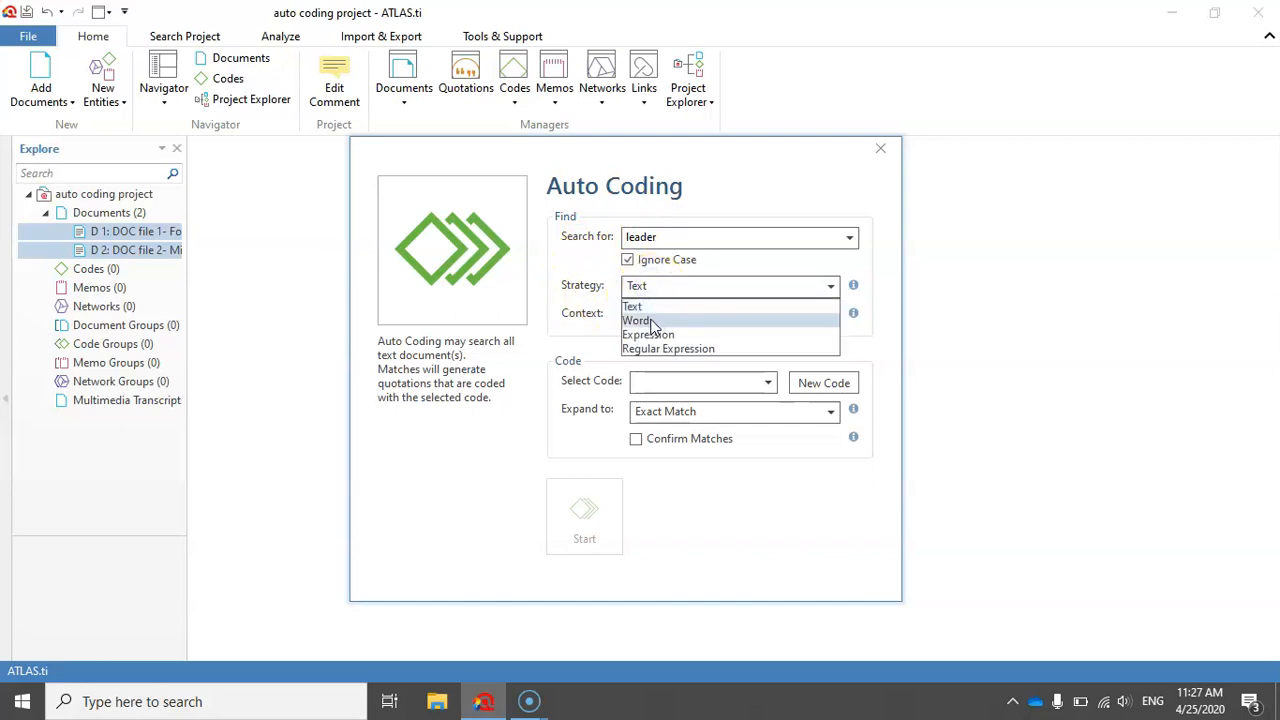
{"action": "left_click", "coordinate": [654, 316]}
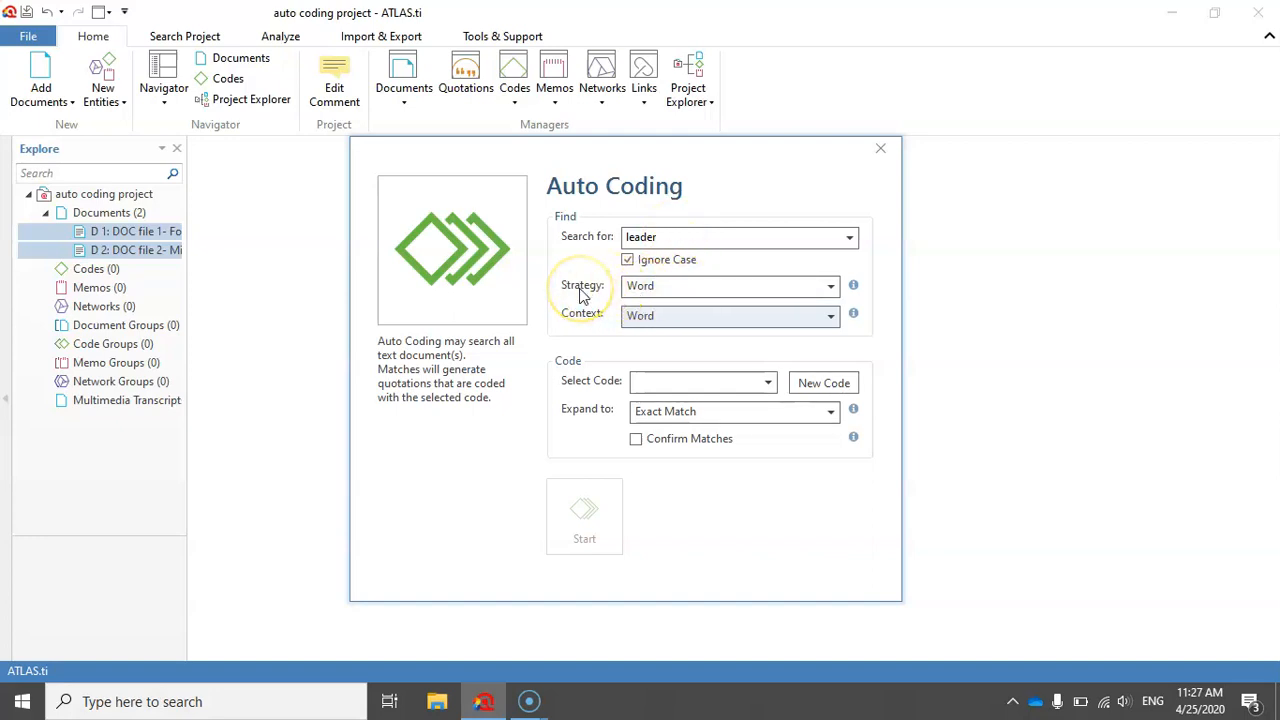
{"action": "left_click", "coordinate": [652, 318]}
{"action": "left_click", "coordinate": [533, 459]}
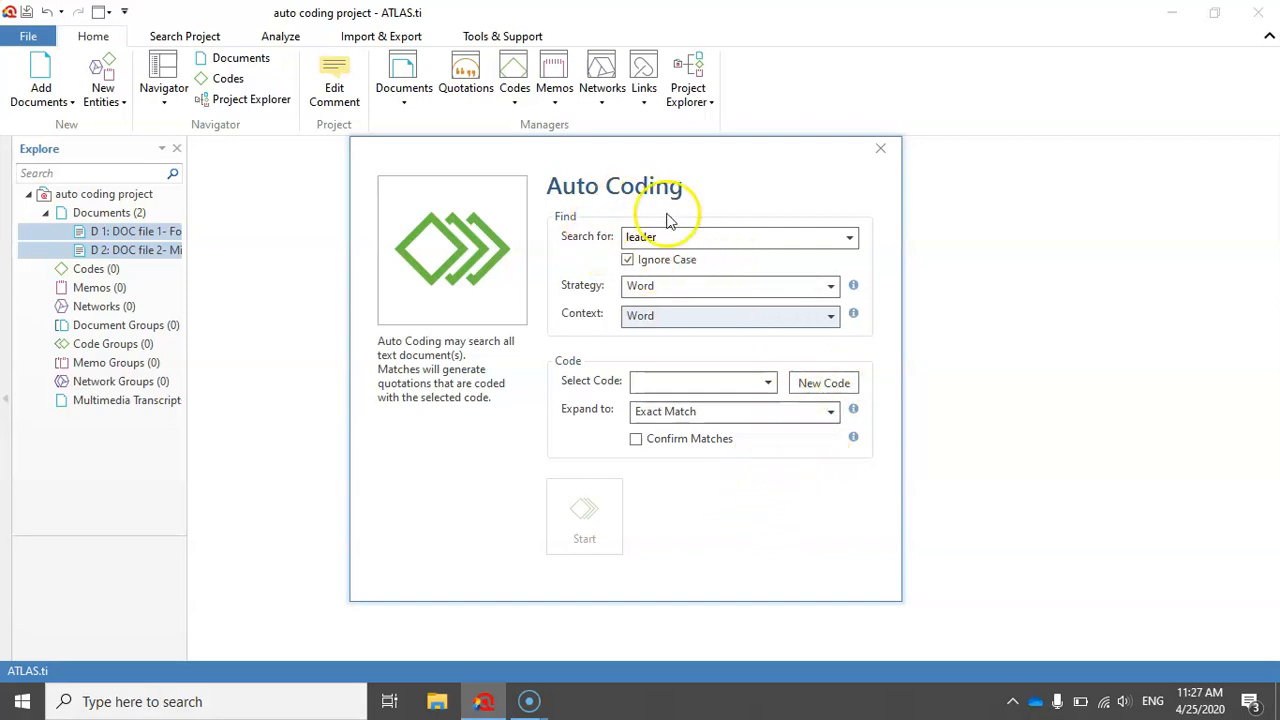
- Create a new code named "leading" for the auto coding matches
{"action": "left_click", "coordinate": [769, 385]}
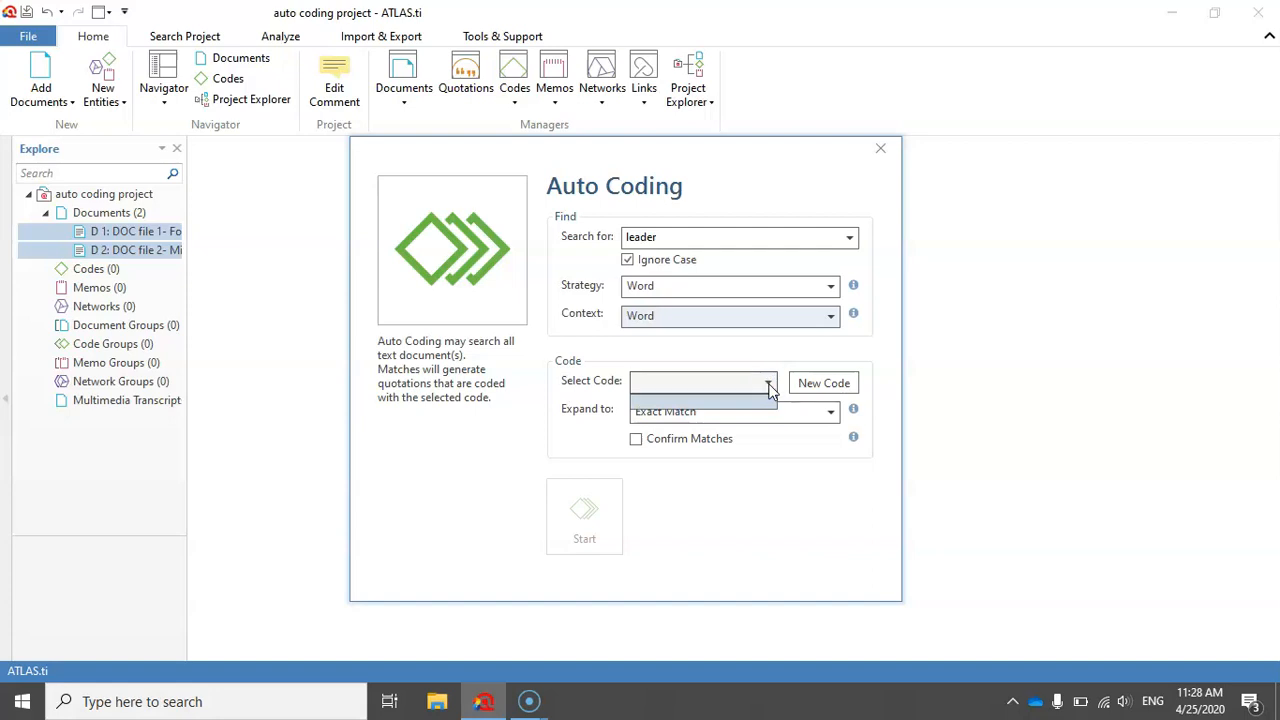
{"action": "left_click", "coordinate": [767, 350]}
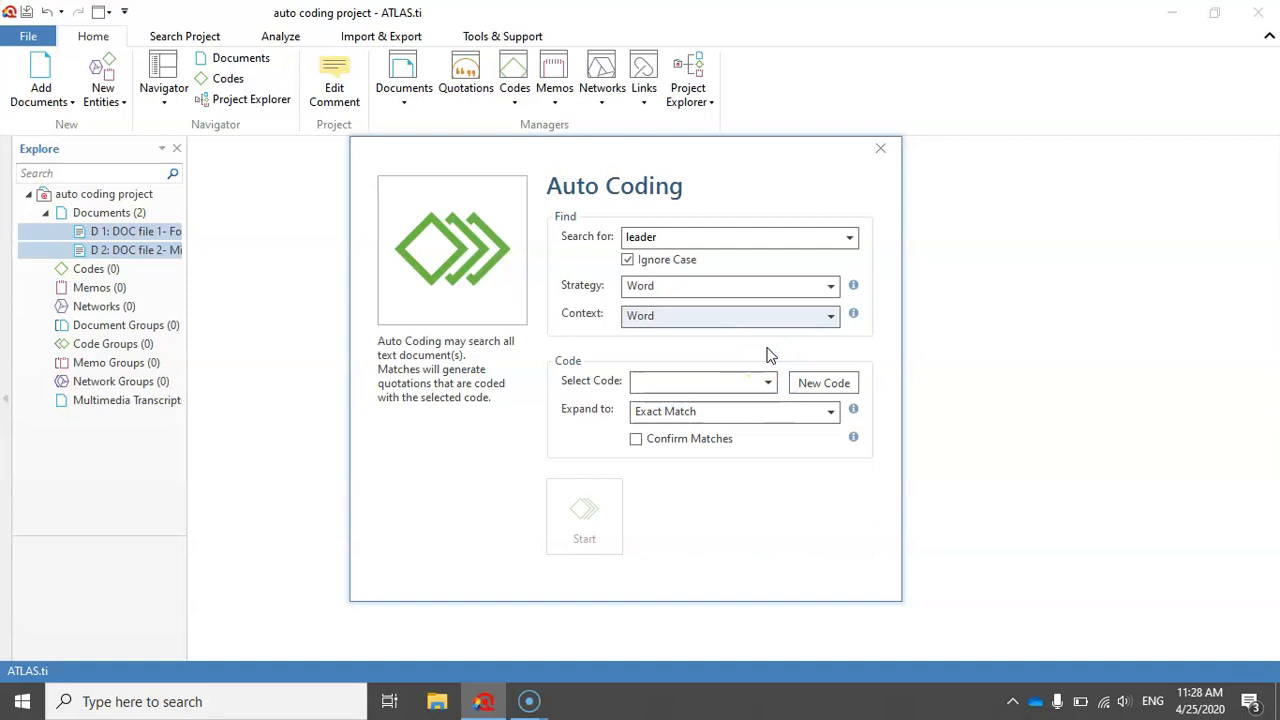
{"action": "left_click", "coordinate": [812, 386]}
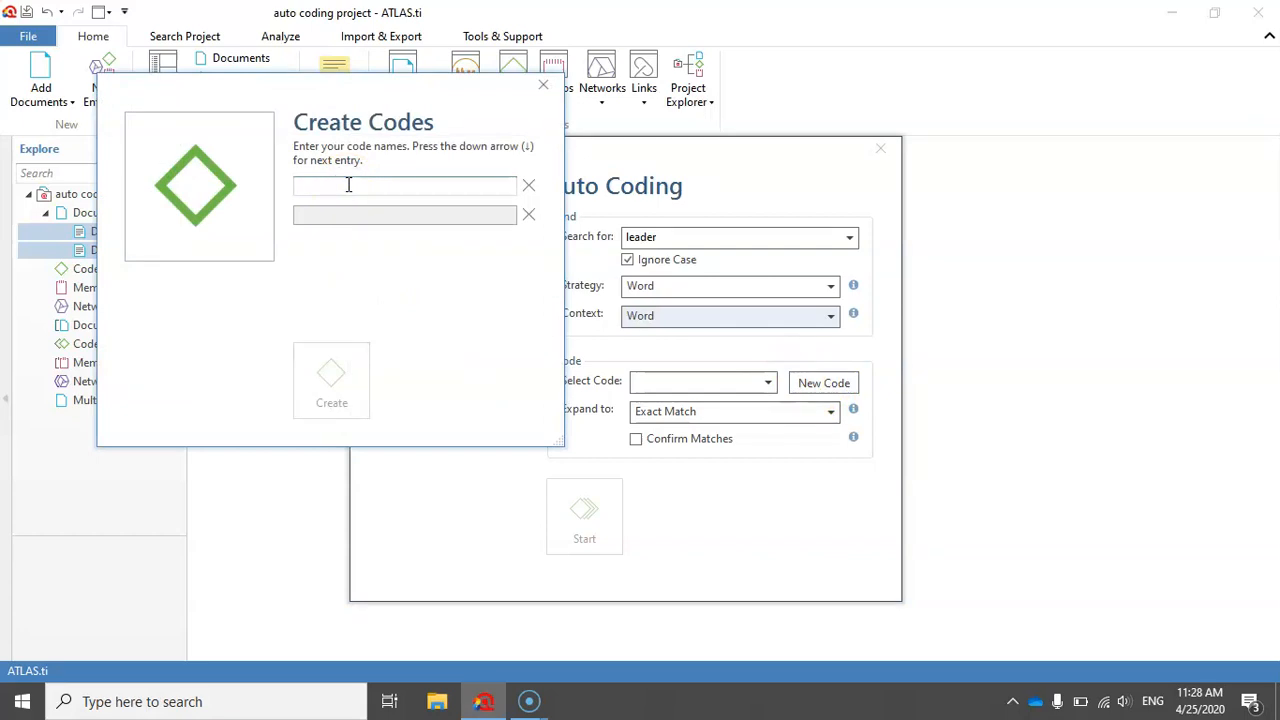
{"action": "type", "text": "leading"}
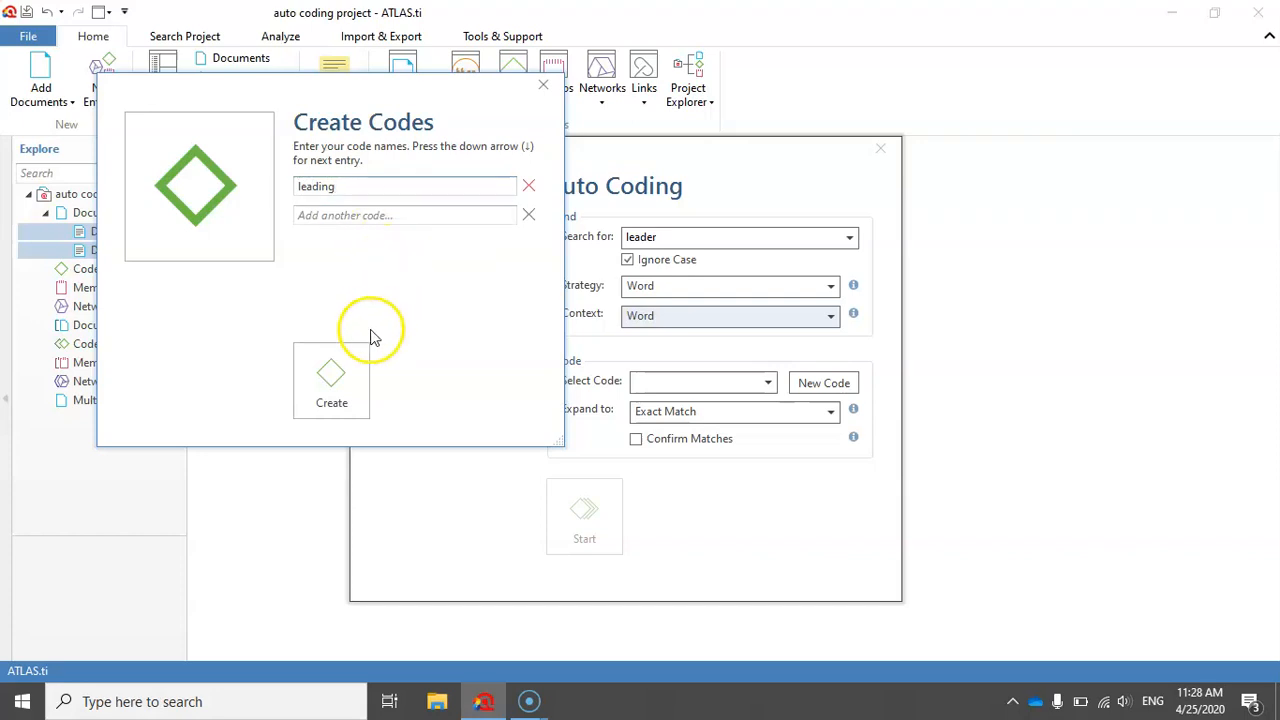
{"action": "left_click", "coordinate": [335, 382]}
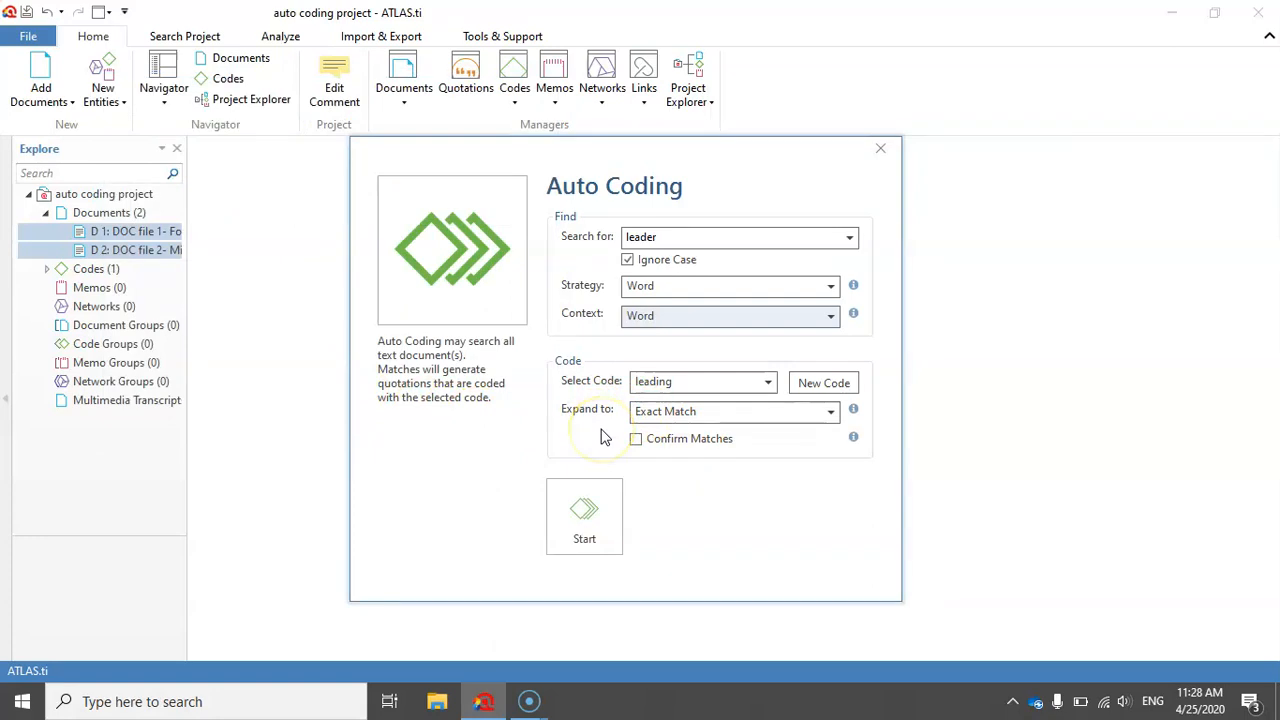
- Expand the matches to Paragraph and start the auto coding with Confirm Matches enabled
{"action": "left_click", "coordinate": [670, 418]}
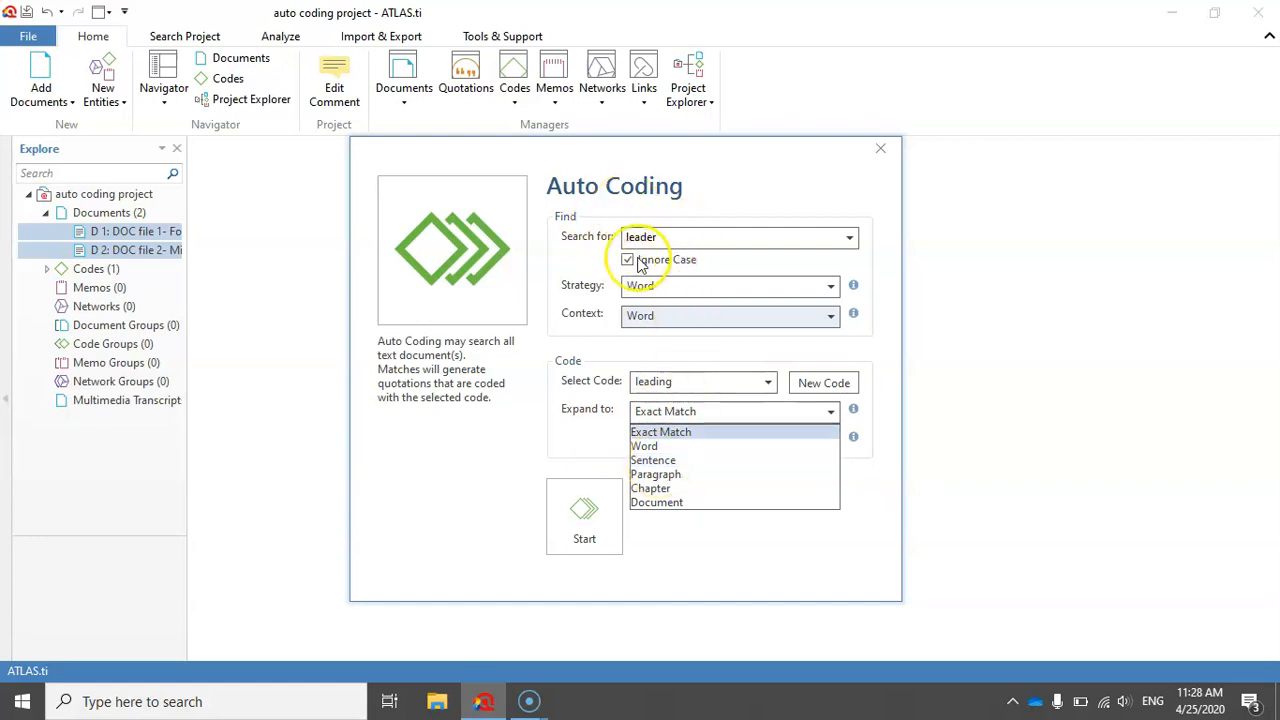
{"action": "left_click", "coordinate": [655, 461]}
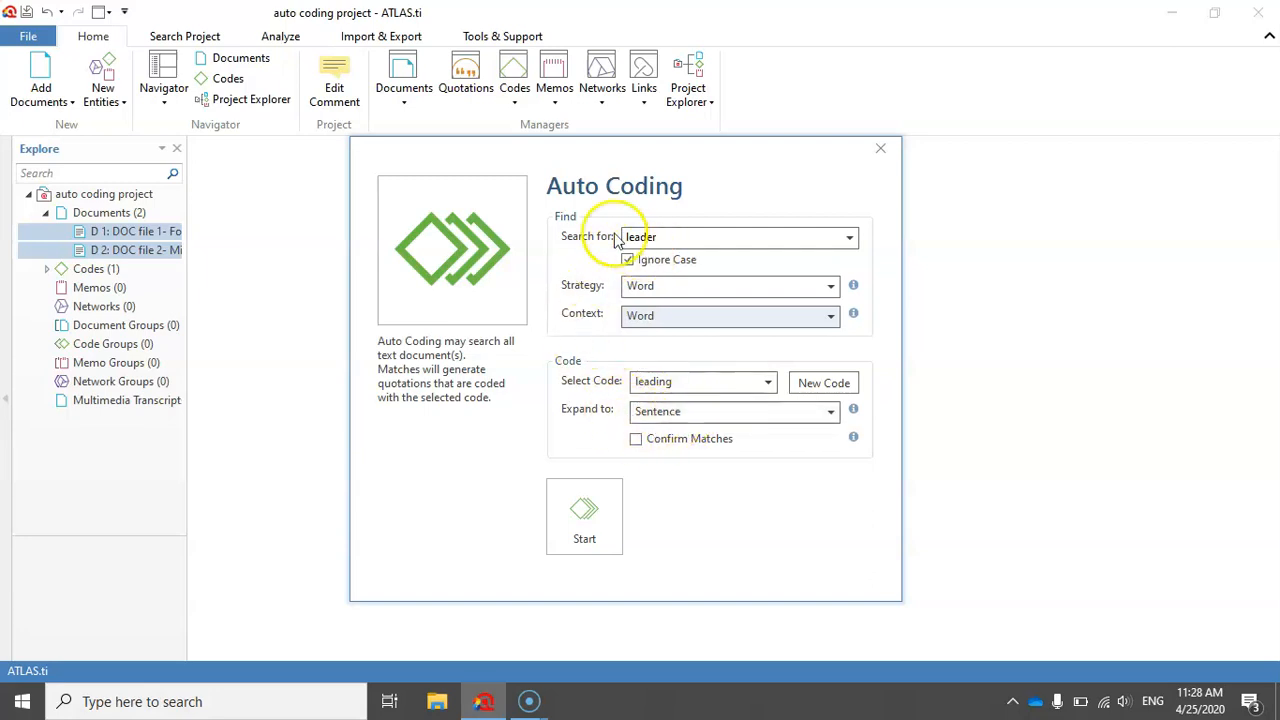
{"action": "left_click", "coordinate": [660, 412]}
{"action": "left_click", "coordinate": [660, 476]}
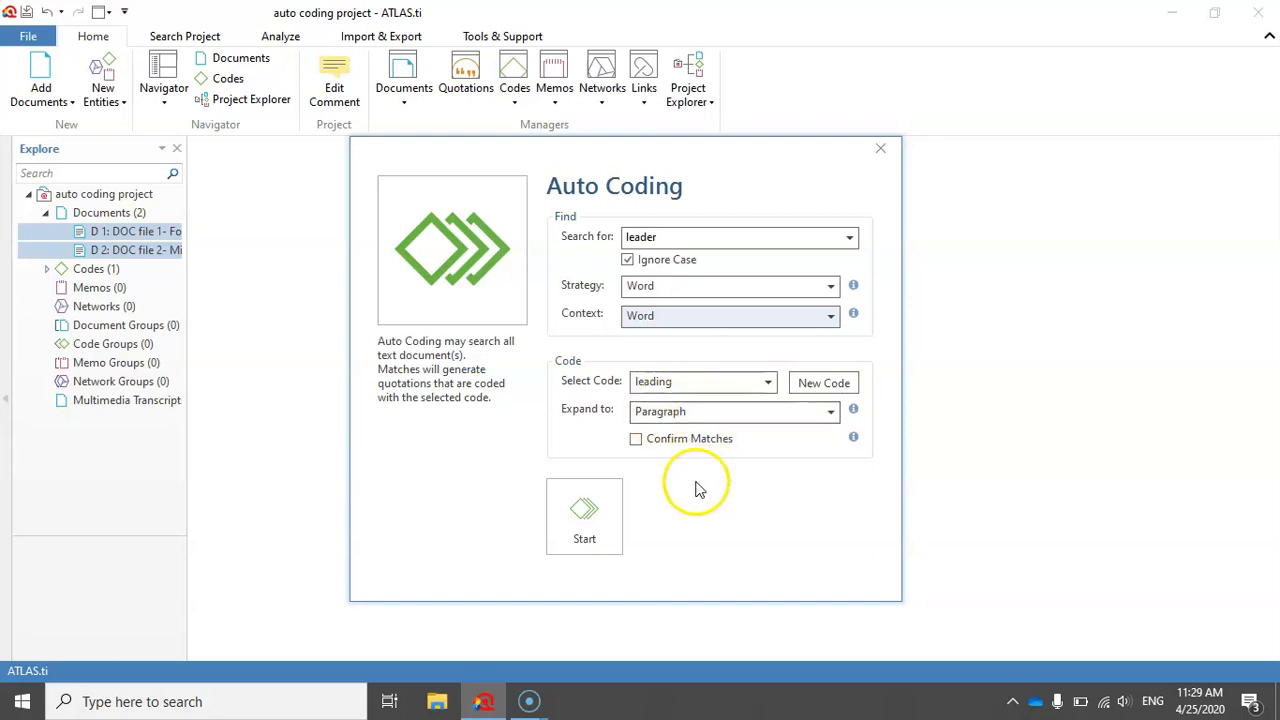
{"action": "left_click", "coordinate": [636, 442]}
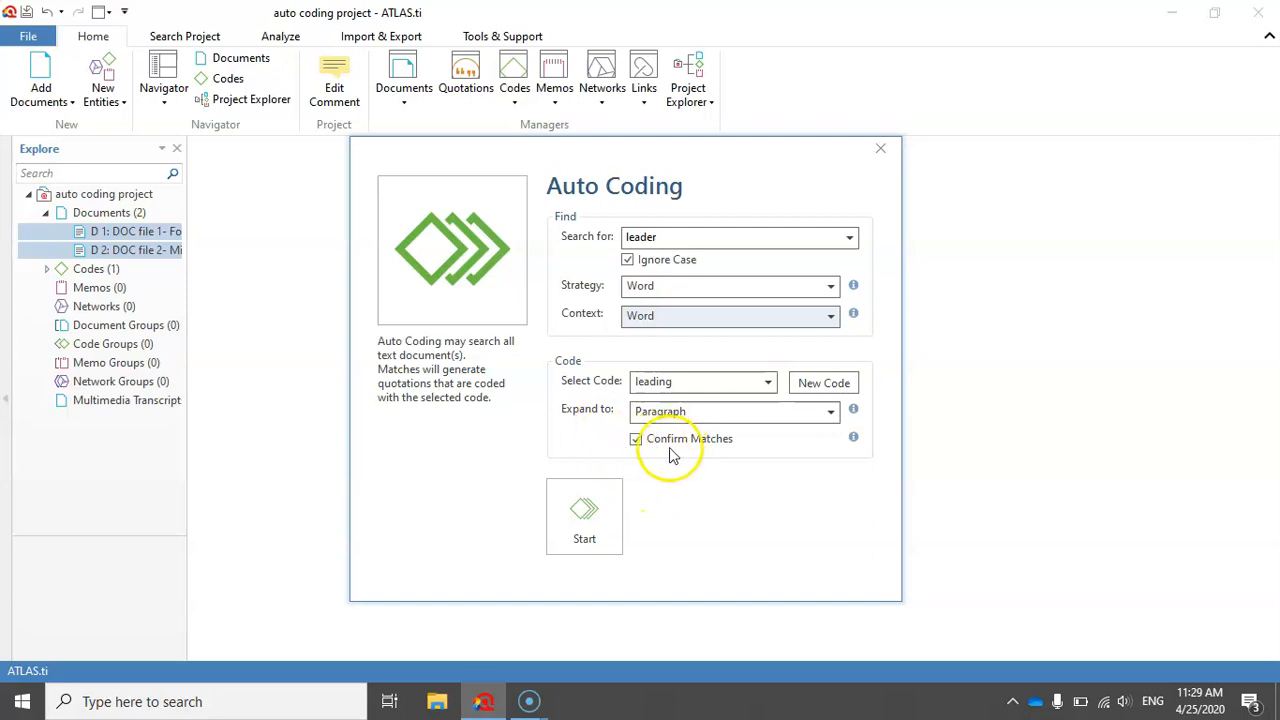
{"action": "left_click", "coordinate": [584, 515]}
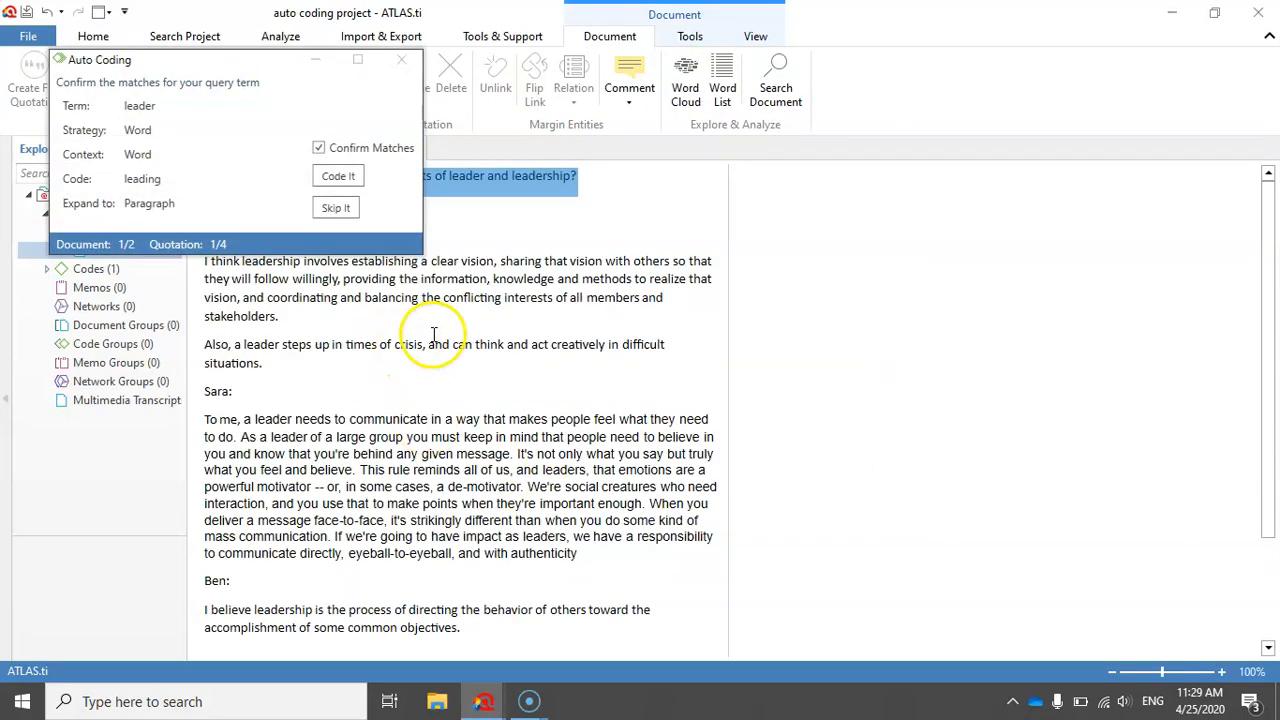
- Move the Auto Coding window clear of the document text and skip the match in the opening question of document 1
{"action": "left_click_drag", "start_coordinate": [247, 59], "coordinate": [962, 147]}
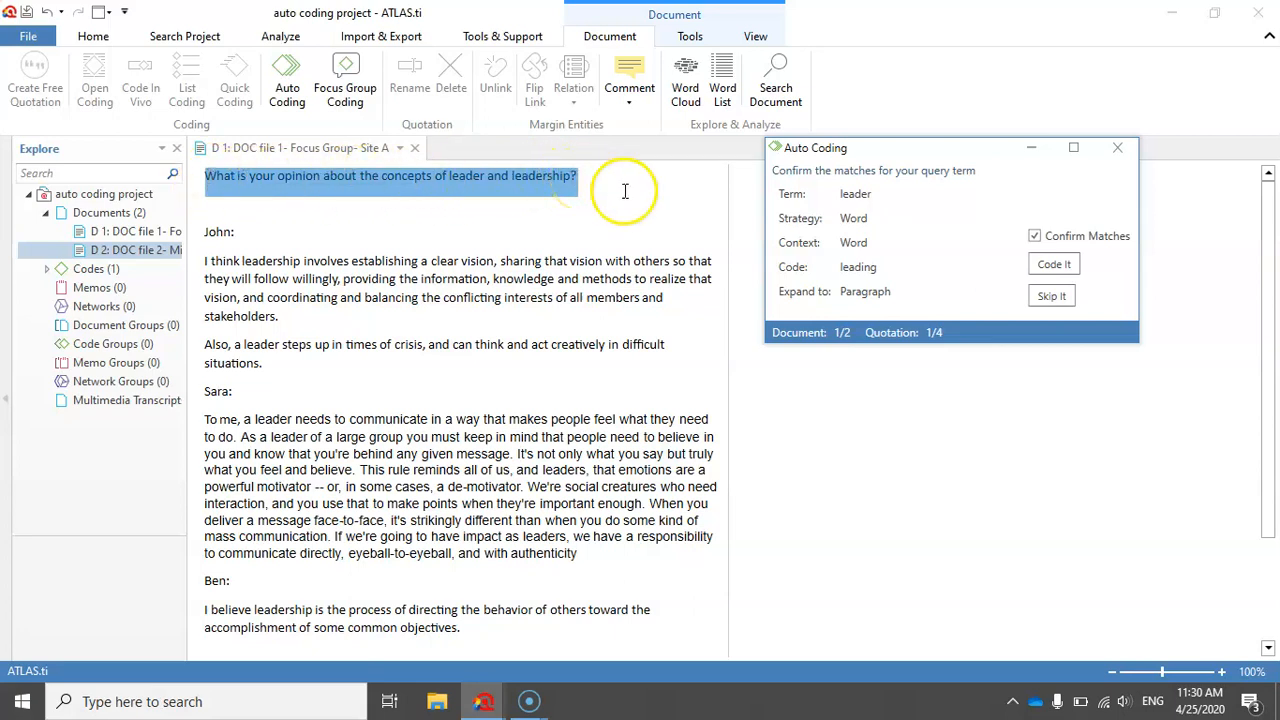
{"action": "left_click", "coordinate": [1052, 268]}
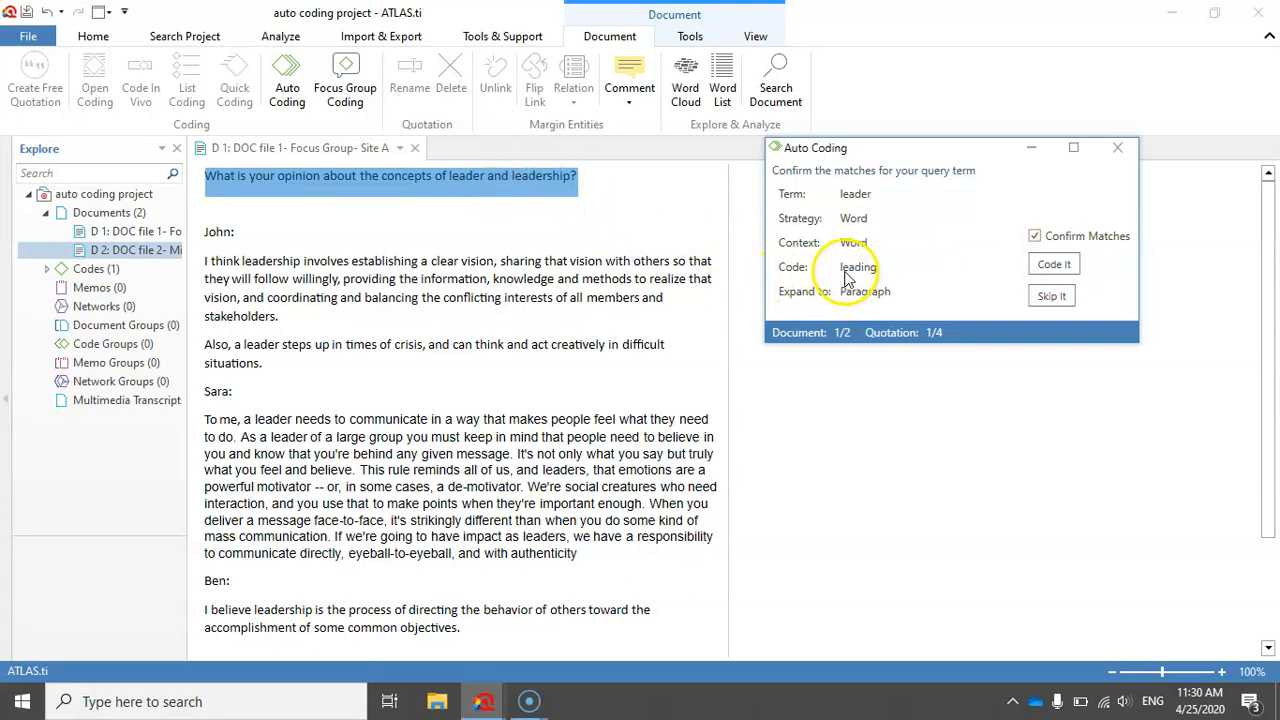
{"action": "left_click", "coordinate": [1050, 298]}
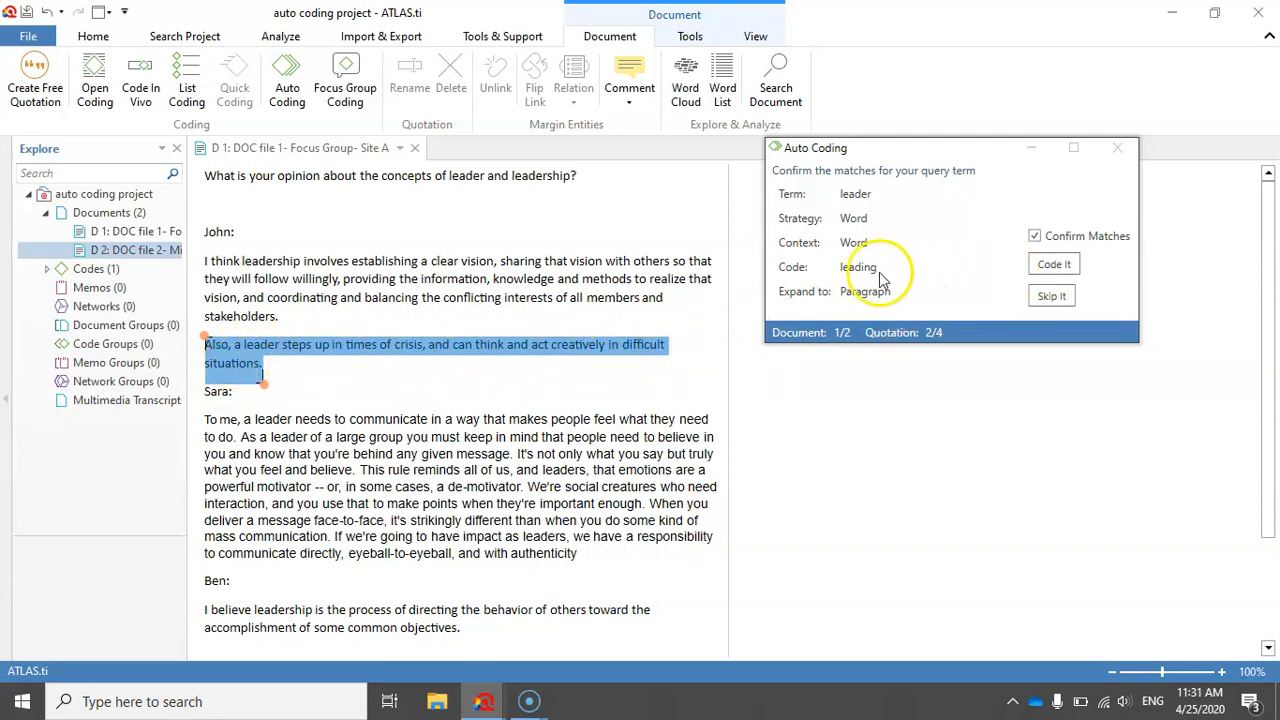
- Code the three remaining matching answer paragraphs in document 1 with "leading"
{"action": "left_click", "coordinate": [1045, 266]}
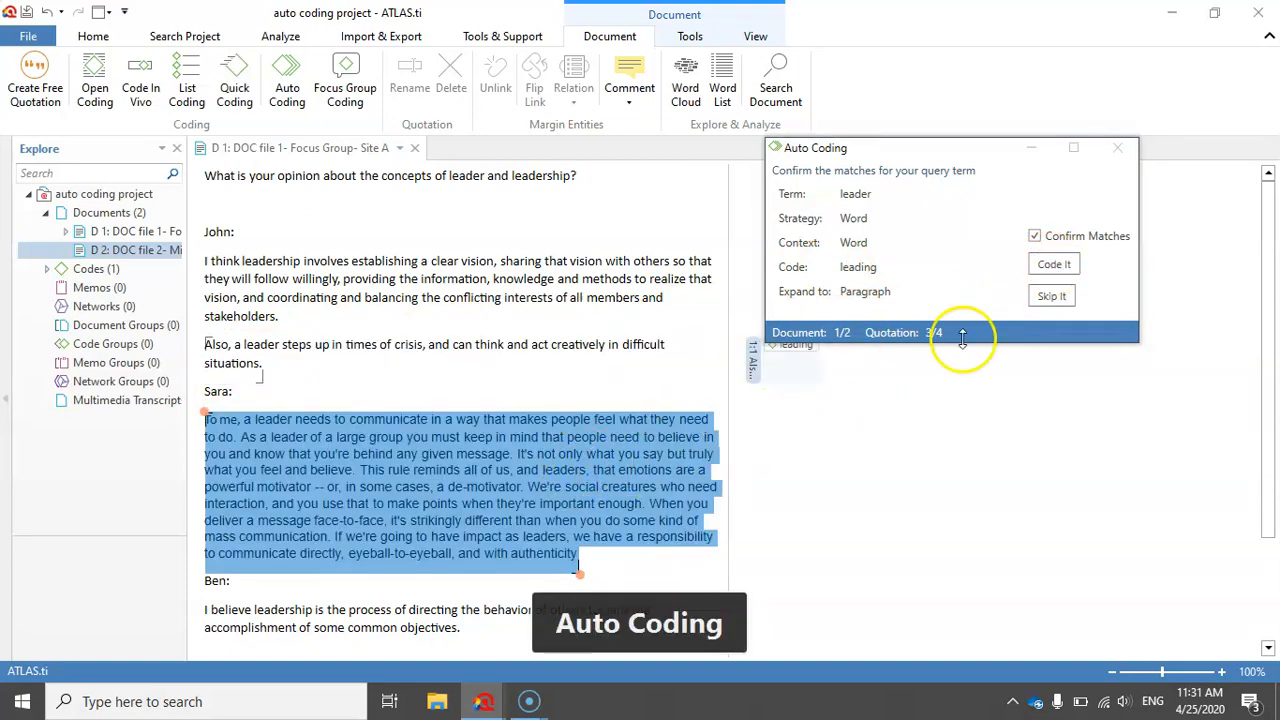
{"action": "left_click", "coordinate": [1053, 264]}
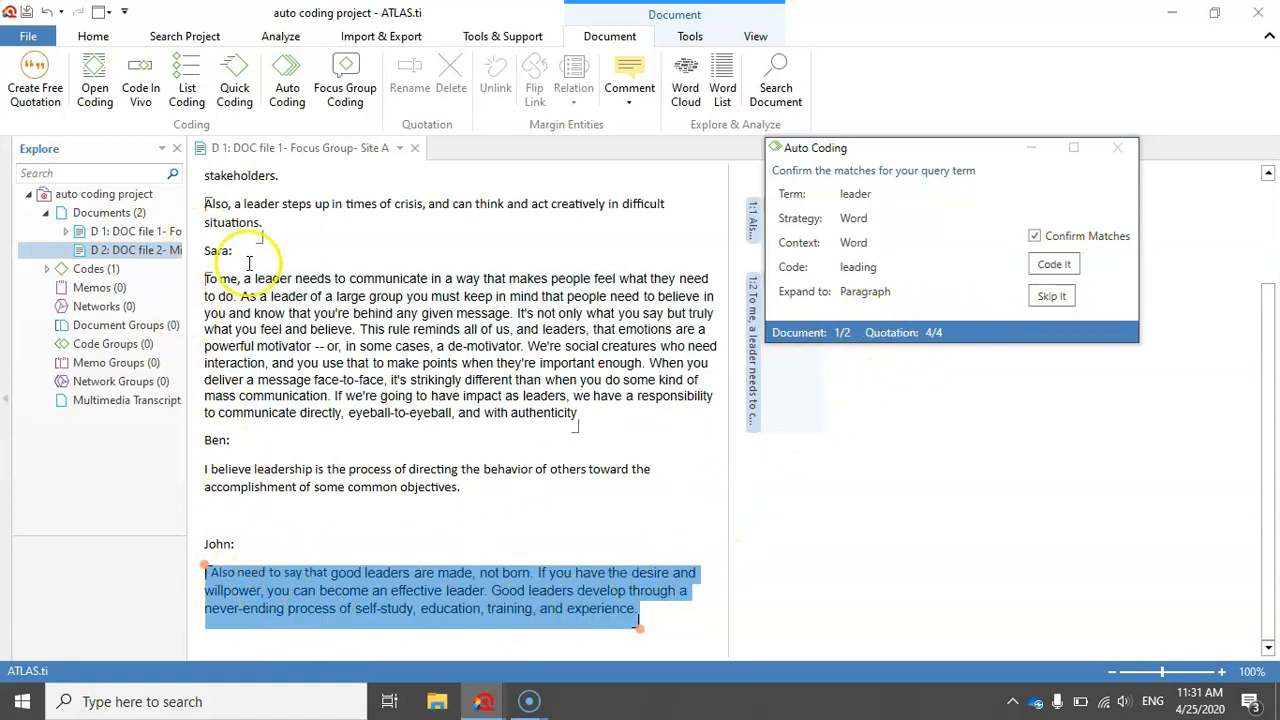
{"action": "left_click", "coordinate": [1055, 266]}
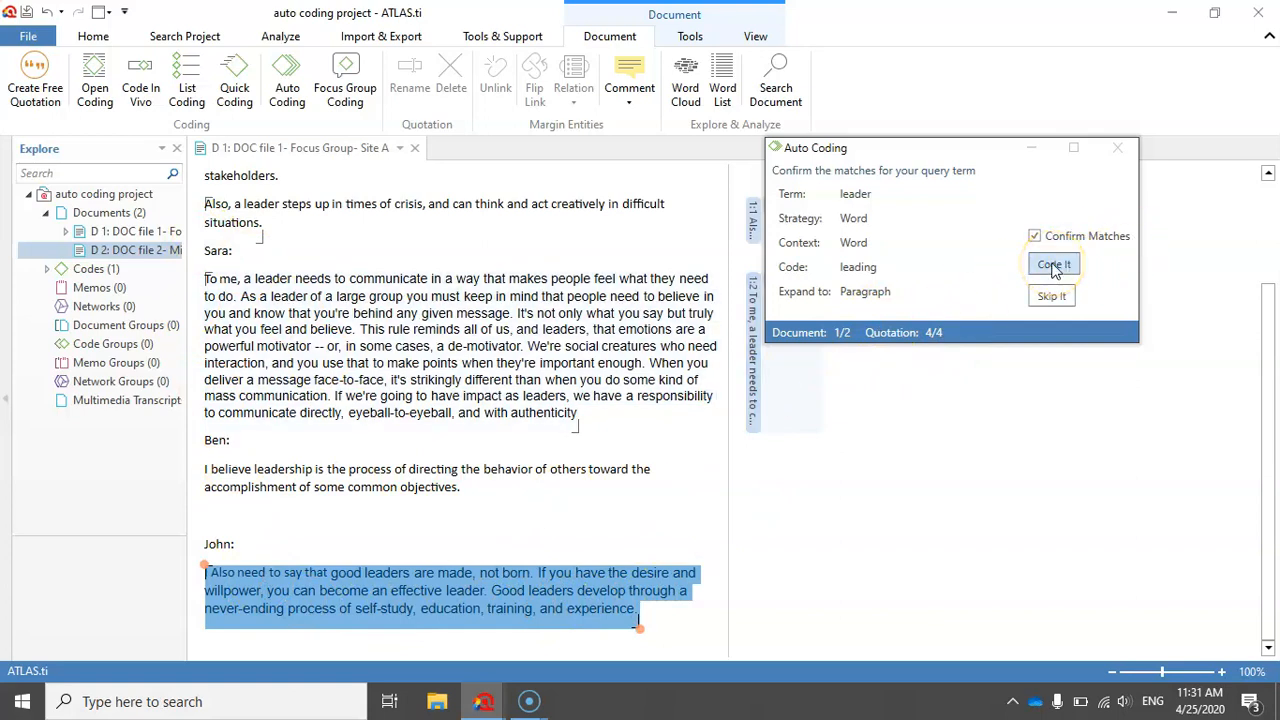
{"action": "left_click", "coordinate": [1055, 266]}
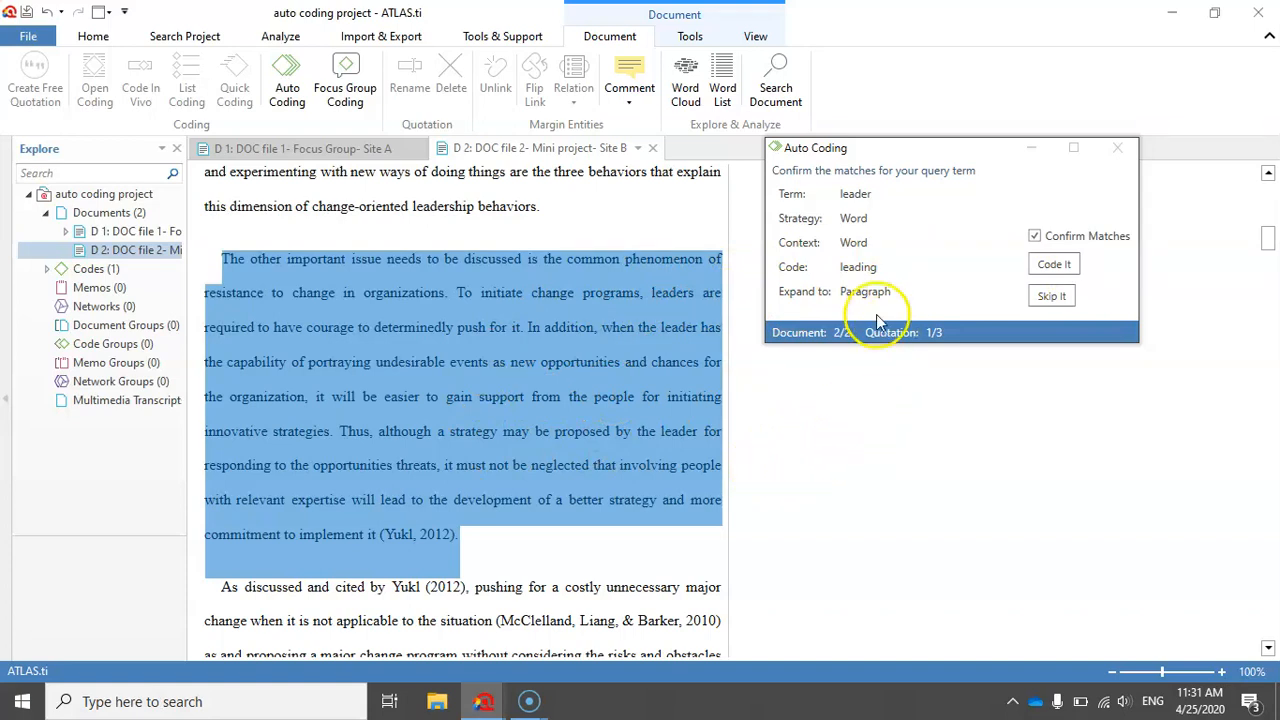
- Code all three matching paragraphs in document 2 with "leading" and close the Auto Coding window
{"action": "left_click", "coordinate": [1050, 267]}
{"action": "left_click", "coordinate": [1052, 267]}
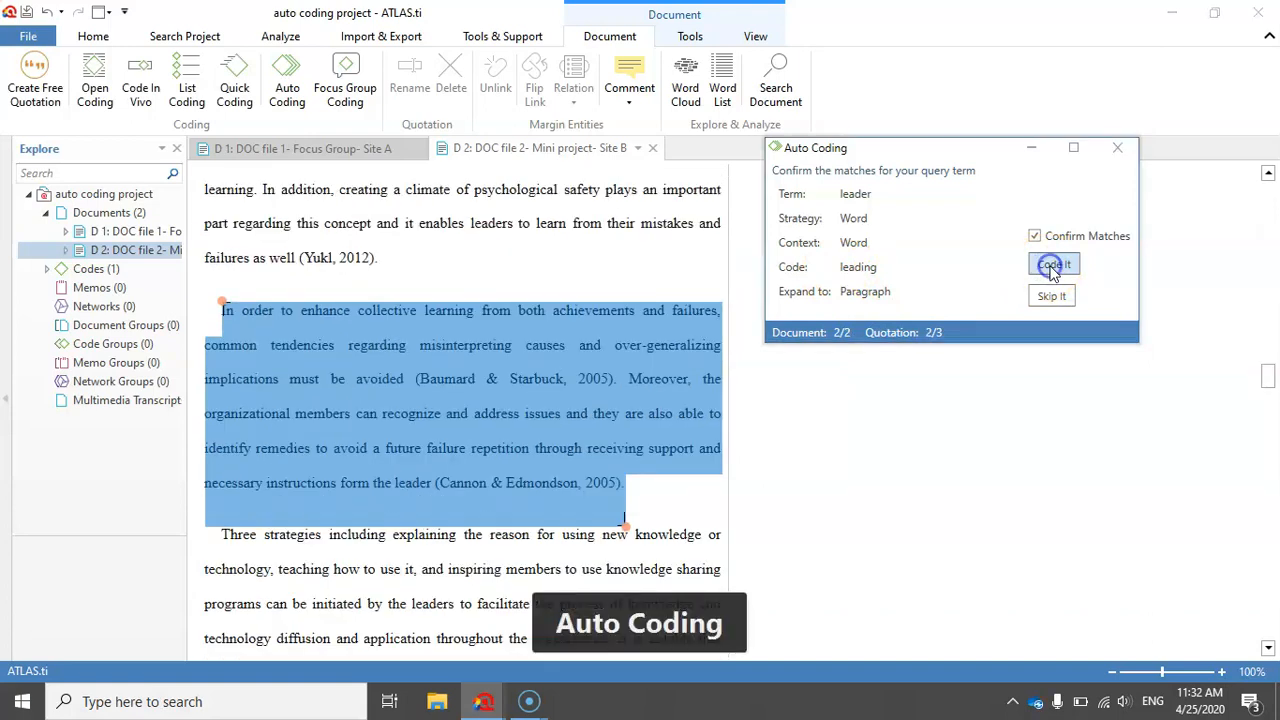
{"action": "left_click", "coordinate": [1052, 270]}
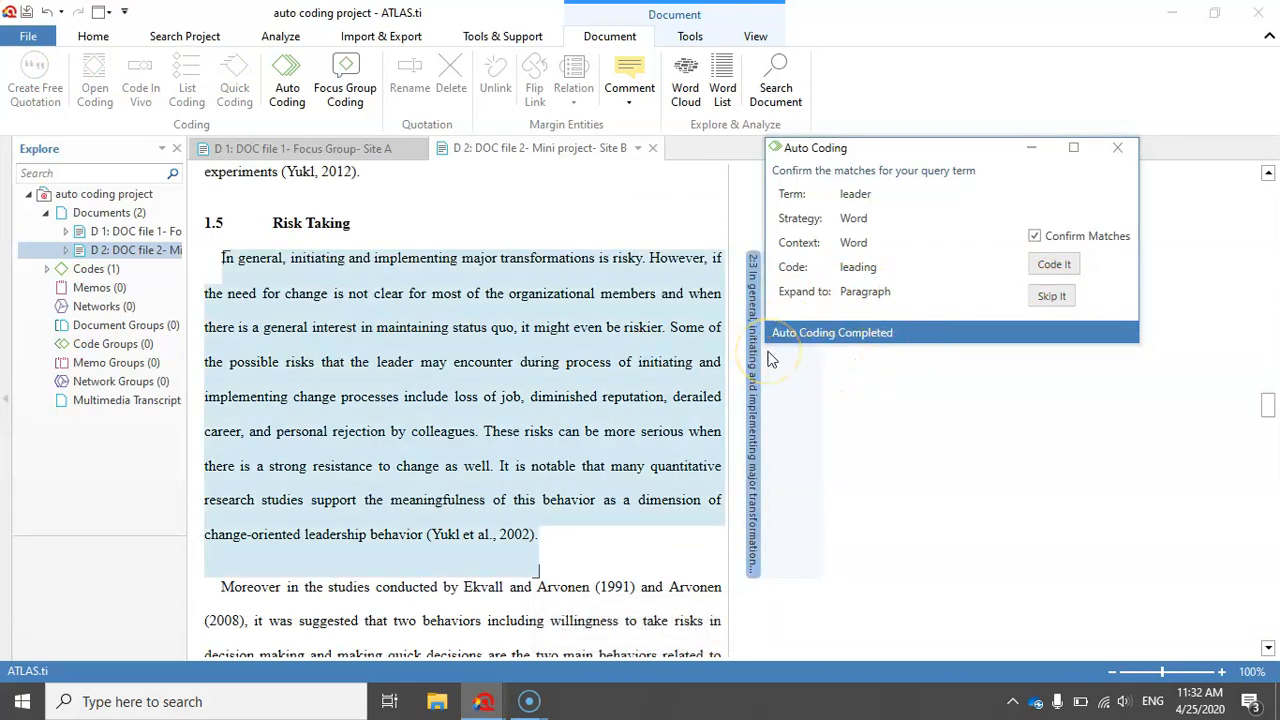
{"action": "left_click", "coordinate": [1122, 150]}
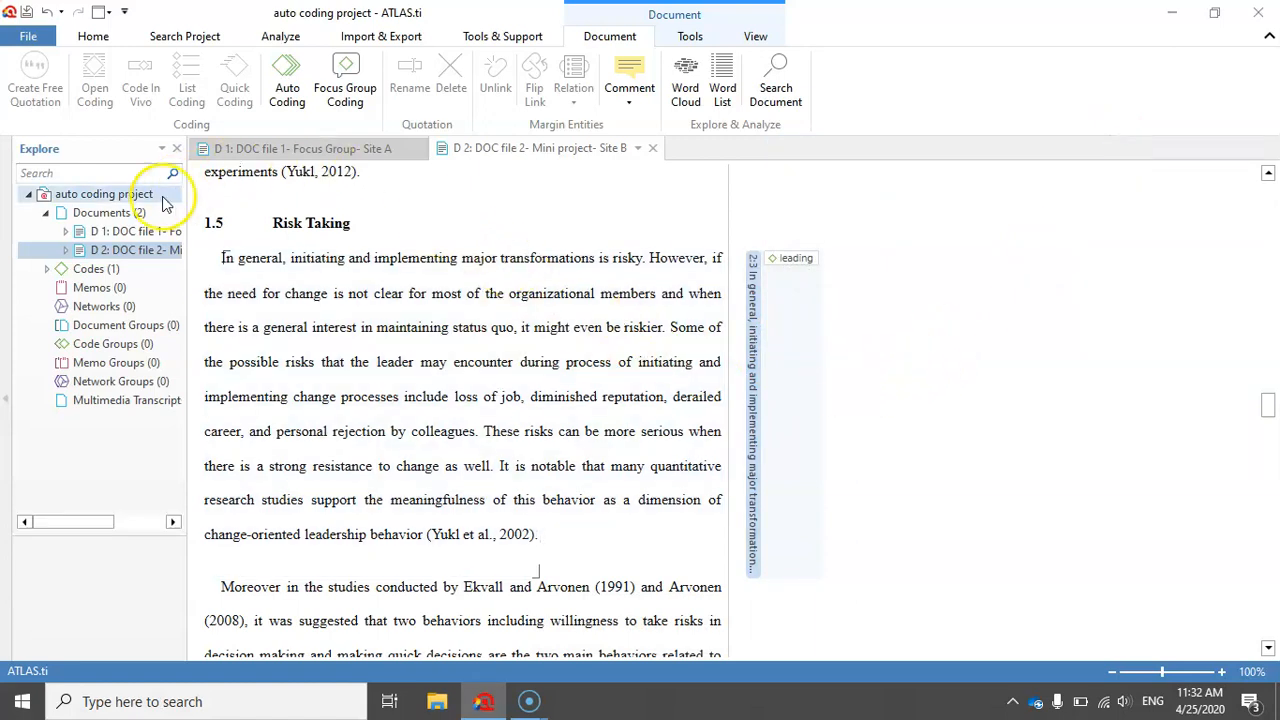
- List the quotations of both documents in a widened project explorer and check the code attached to quotation 1:1
{"action": "left_click", "coordinate": [66, 231]}
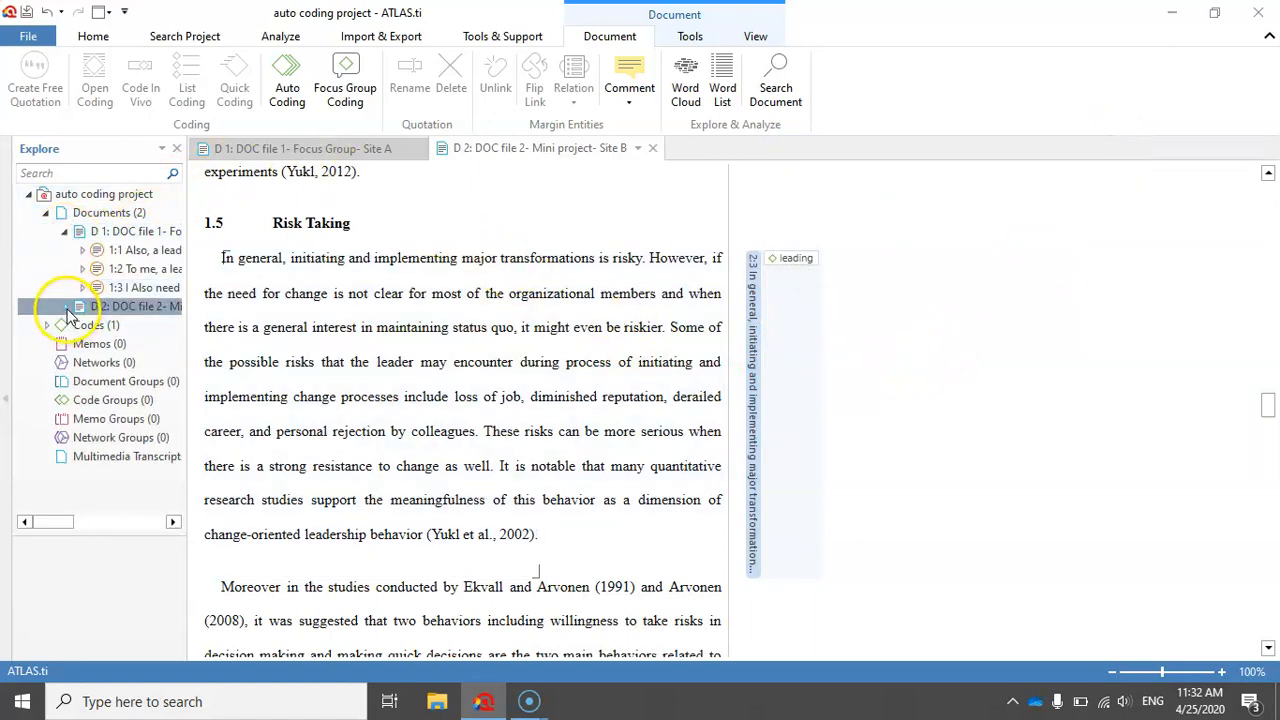
{"action": "left_click", "coordinate": [66, 306]}
{"action": "left_click_drag", "start_coordinate": [179, 309], "coordinate": [340, 331]}
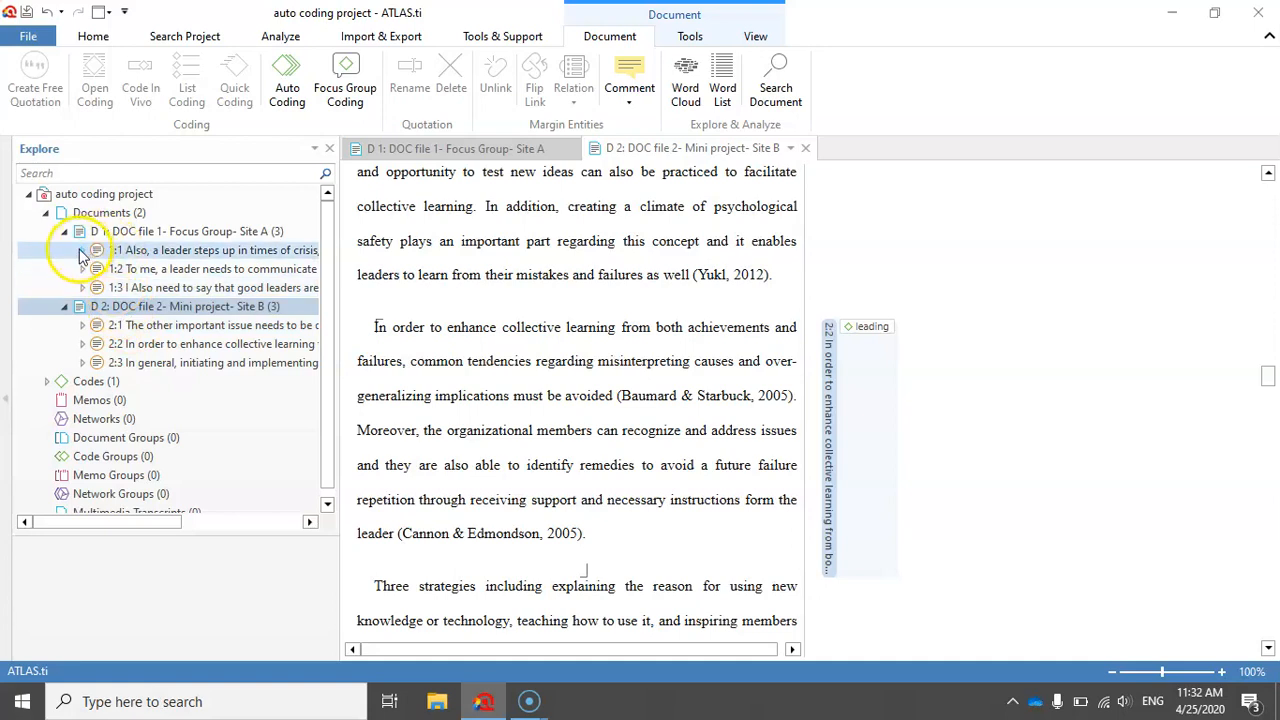
{"action": "left_click", "coordinate": [82, 251]}
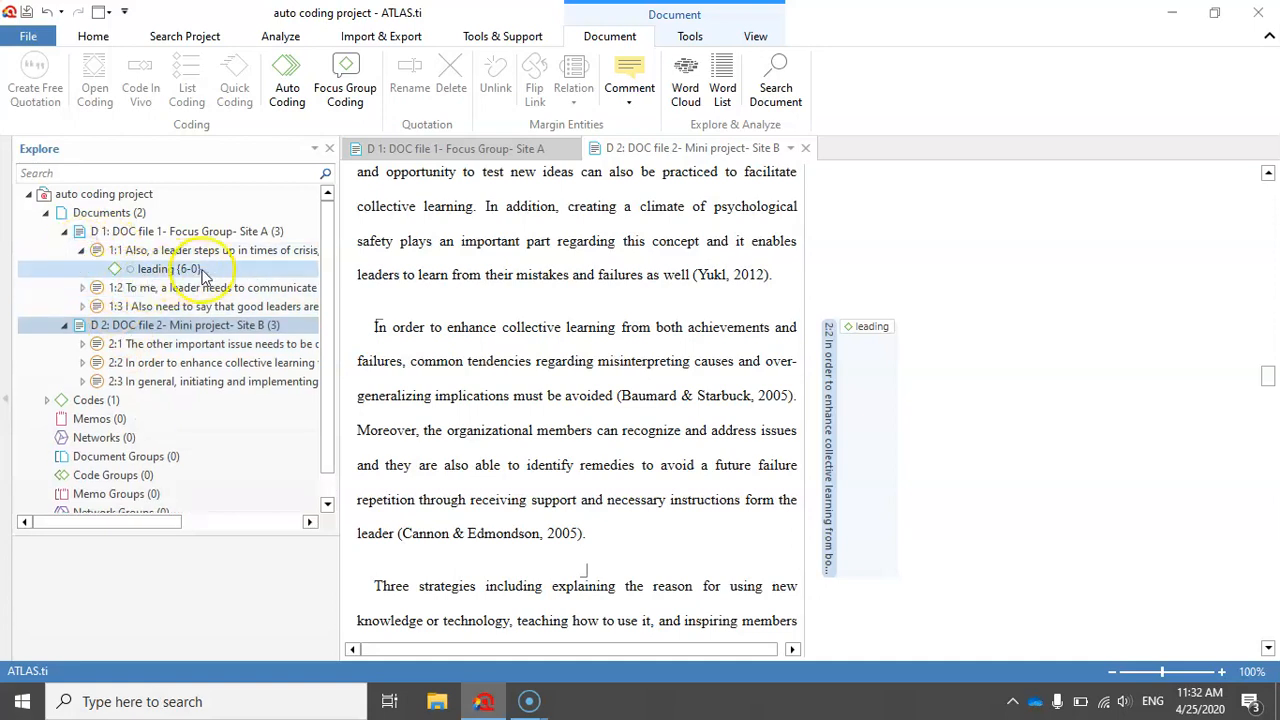
{"action": "left_click", "coordinate": [82, 250]}
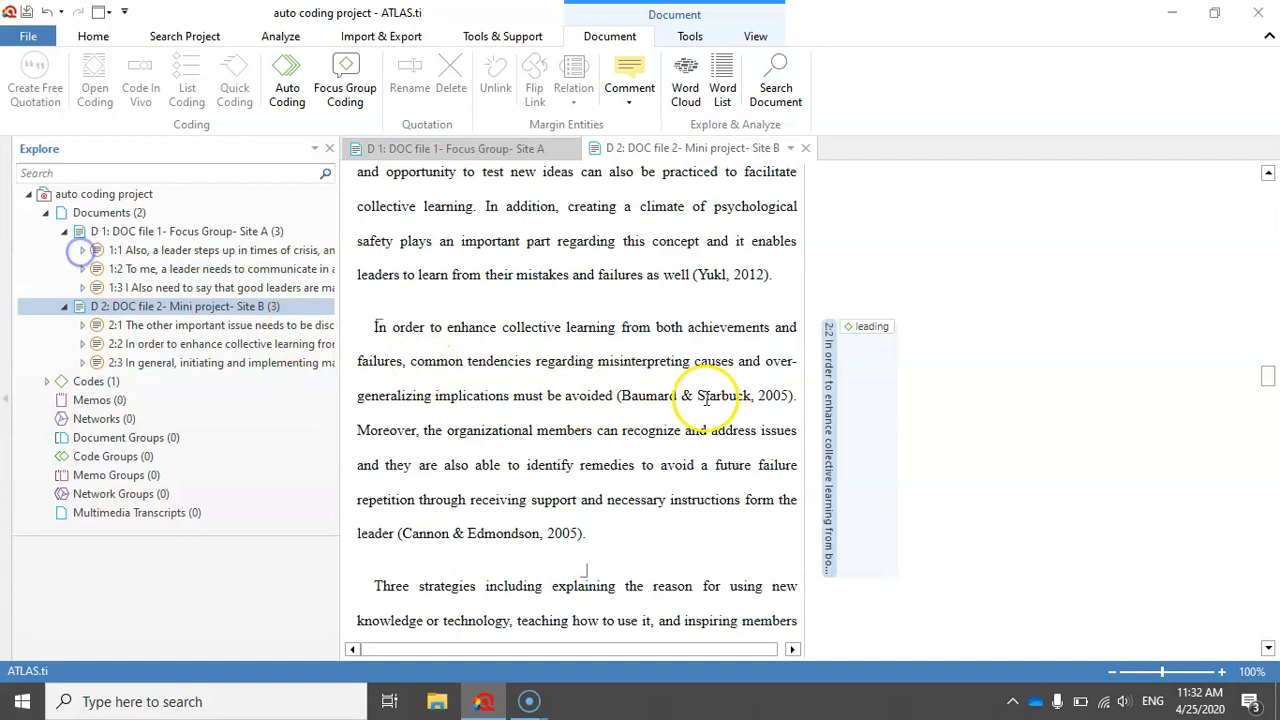